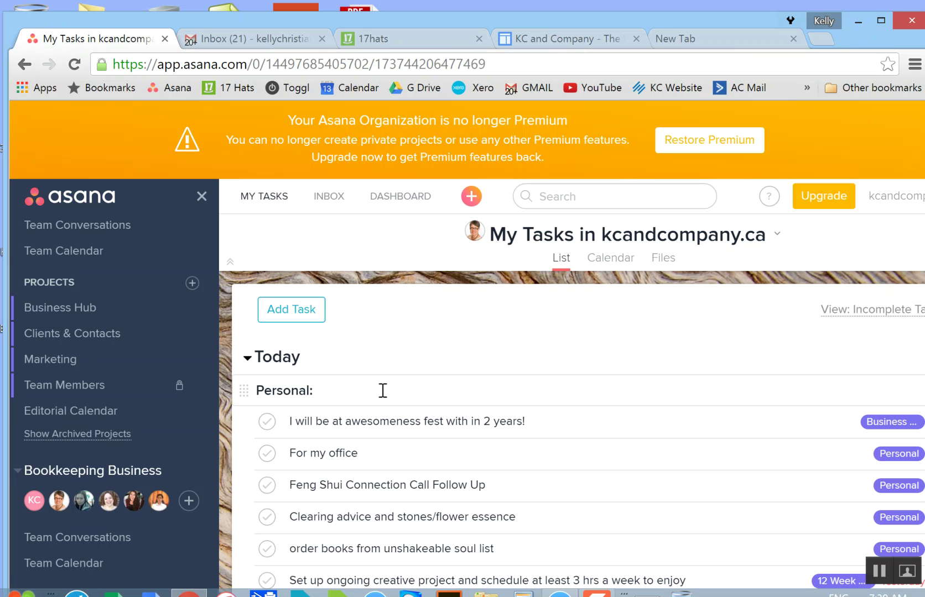
Look through the list of teams and their projects down to the Private team's projects
scroll(122, 432, "down", 8)
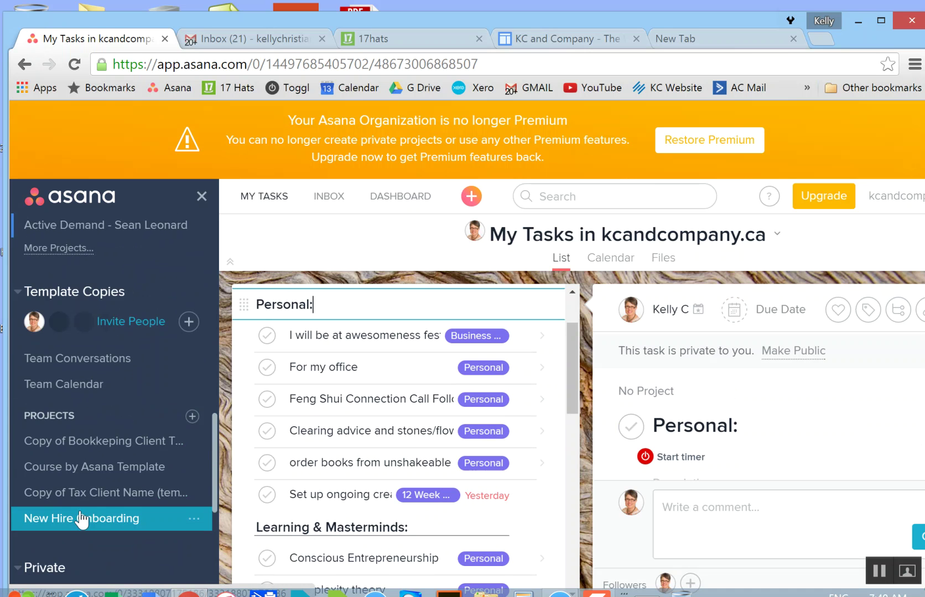
scroll(78, 518, "down", 5)
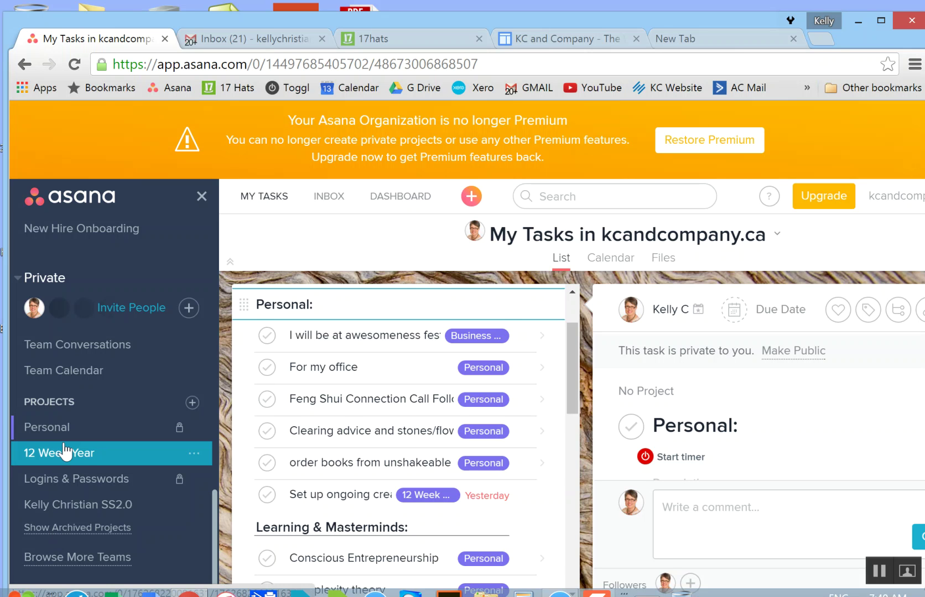
scroll(378, 452, "up", 2)
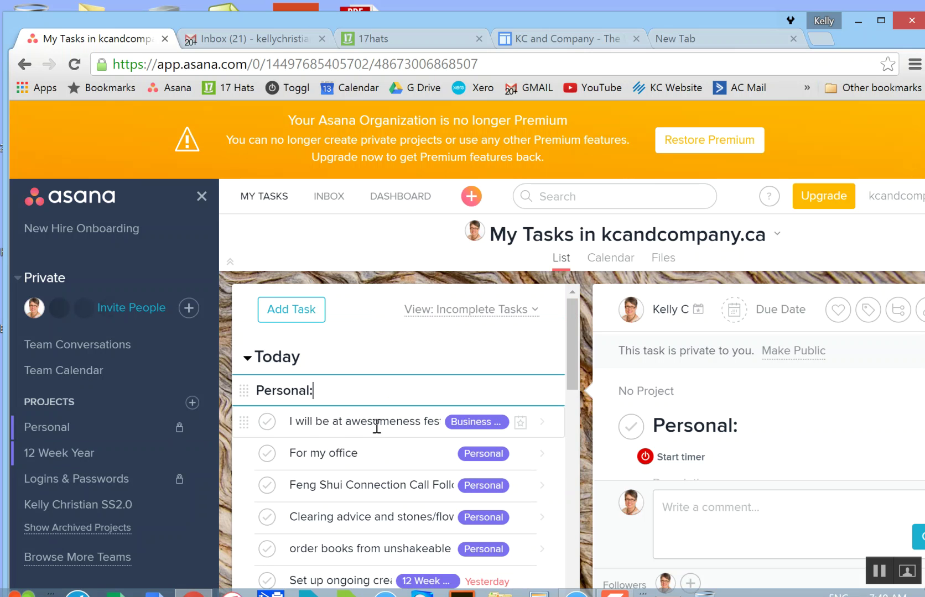
Review the My Tasks list from the Personal section under Today through the New Tasks section
scroll(377, 426, "down", 6)
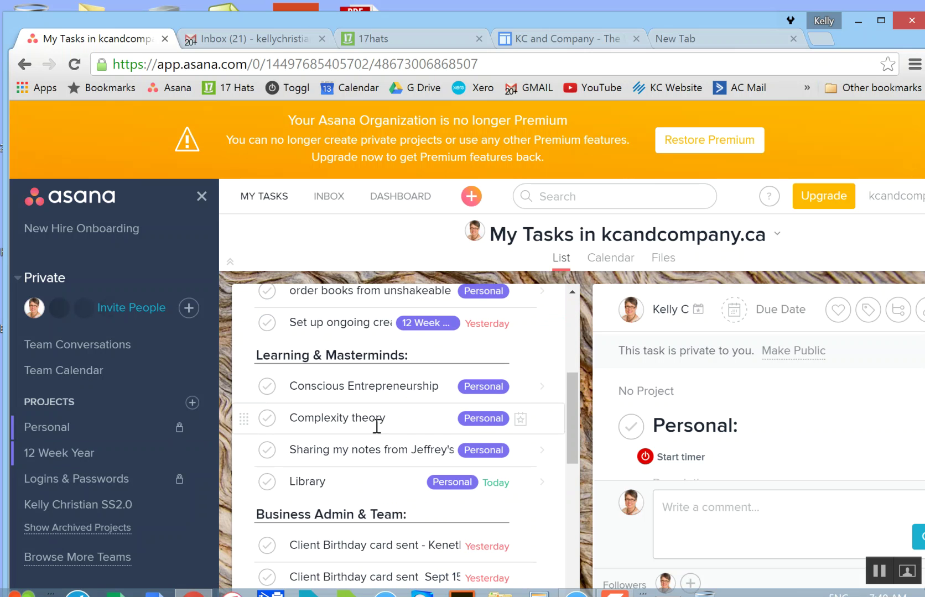
scroll(376, 426, "down", 8)
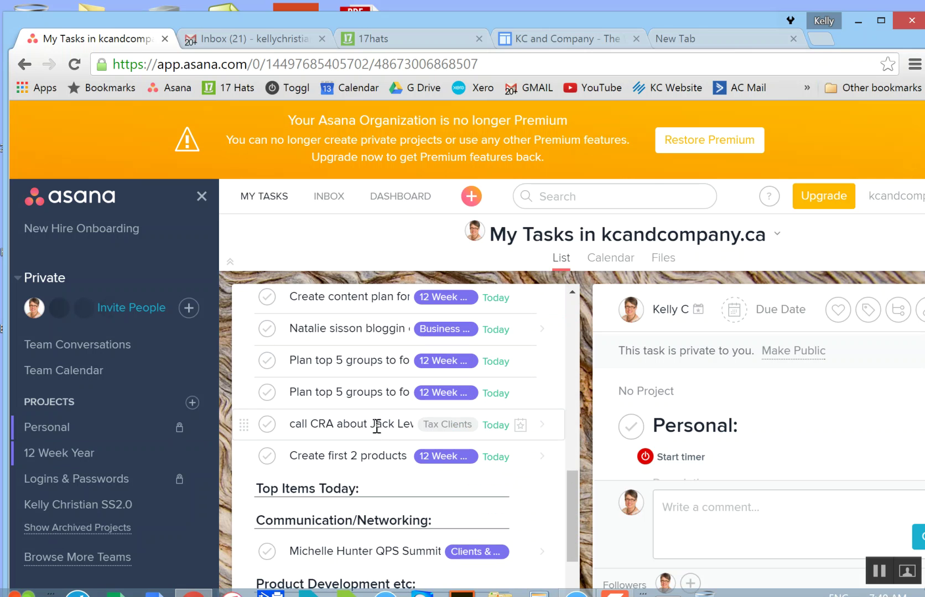
scroll(377, 426, "up", 6)
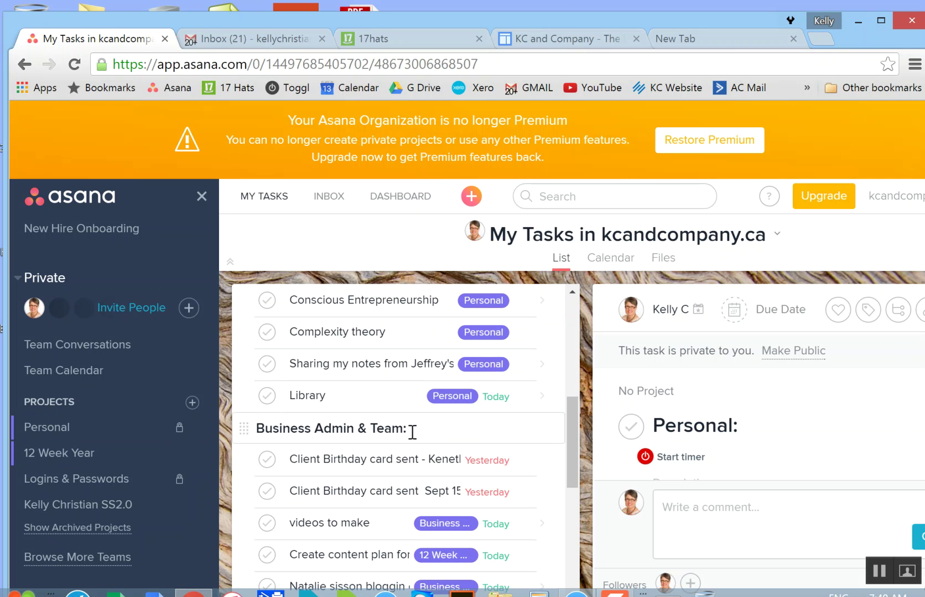
scroll(409, 432, "down", 8)
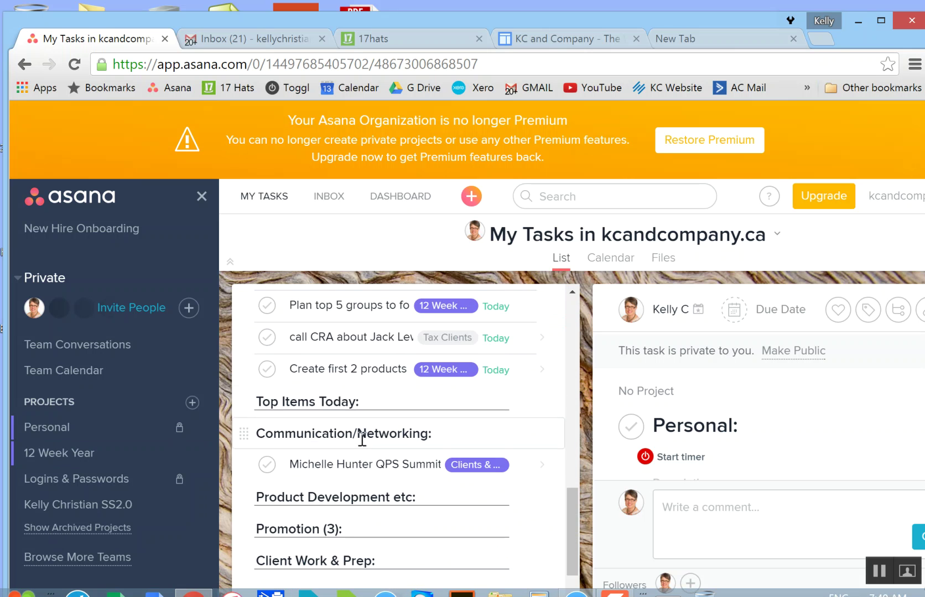
scroll(362, 437, "down", 1)
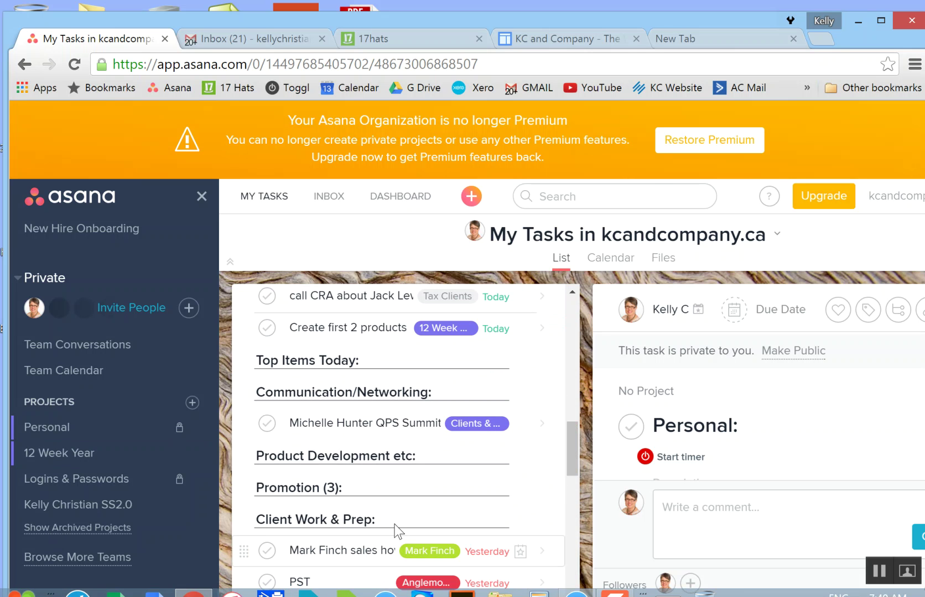
scroll(390, 520, "down", 5)
scroll(342, 432, "down", 4)
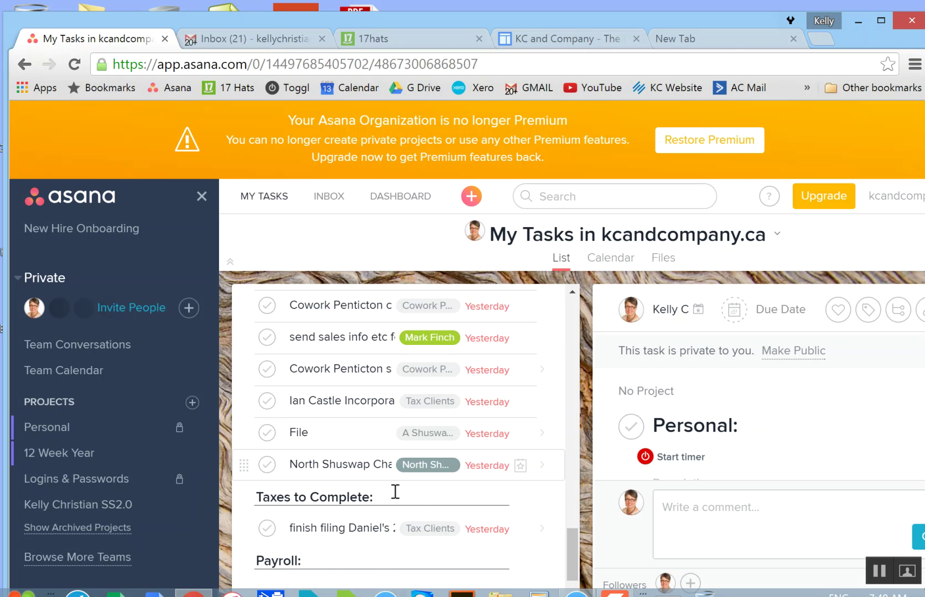
scroll(411, 499, "down", 7)
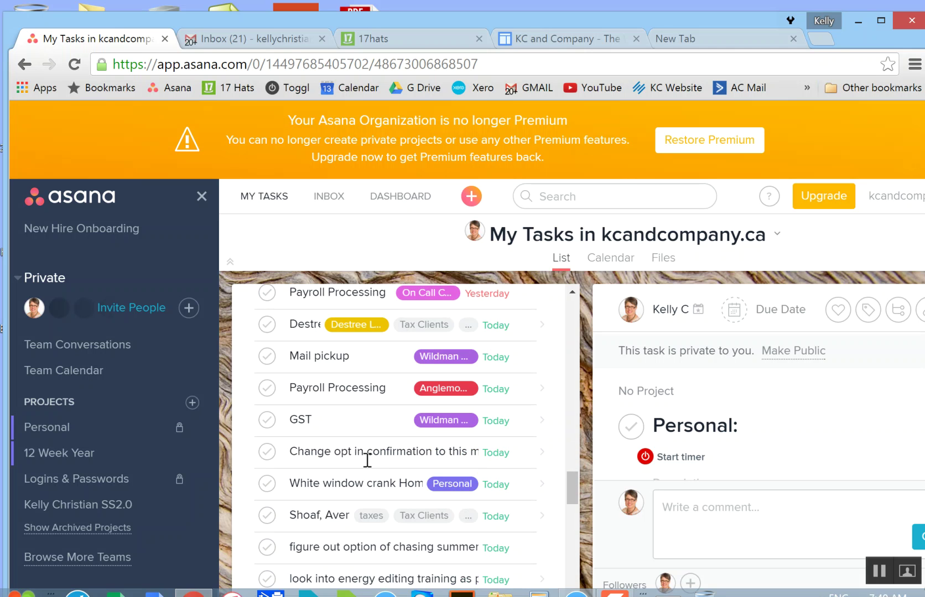
scroll(363, 465, "down", 5)
scroll(363, 465, "up", 10)
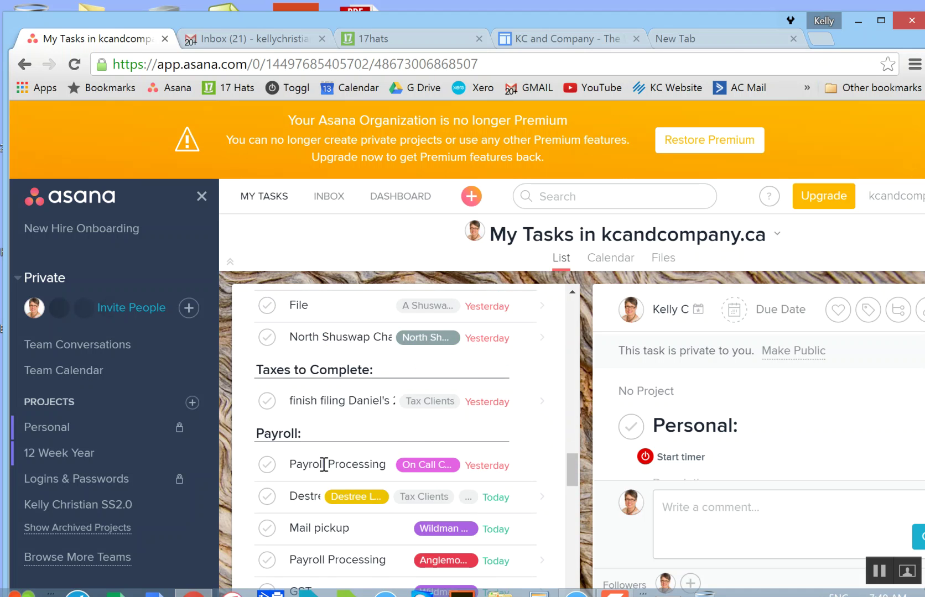
scroll(336, 496, "down", 13)
scroll(337, 497, "down", 3)
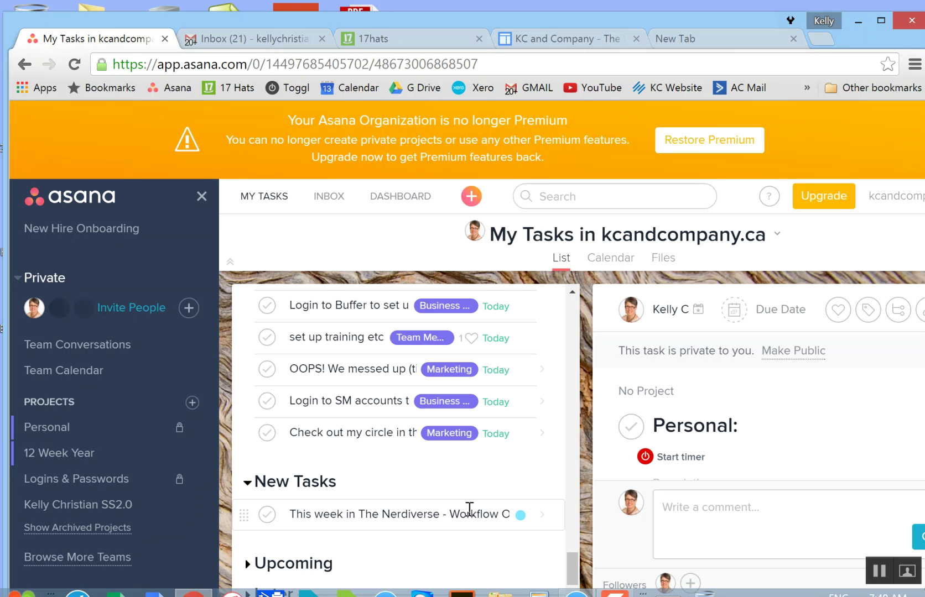
scroll(423, 506, "down", 1)
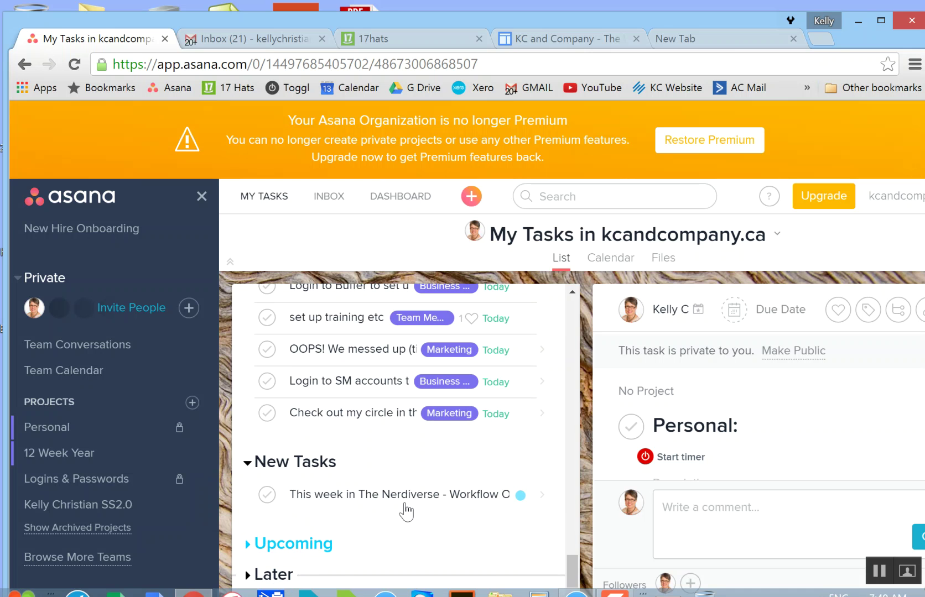
Expand the Upcoming section of My Tasks, look through its tasks, and collapse it again
left_click(247, 545)
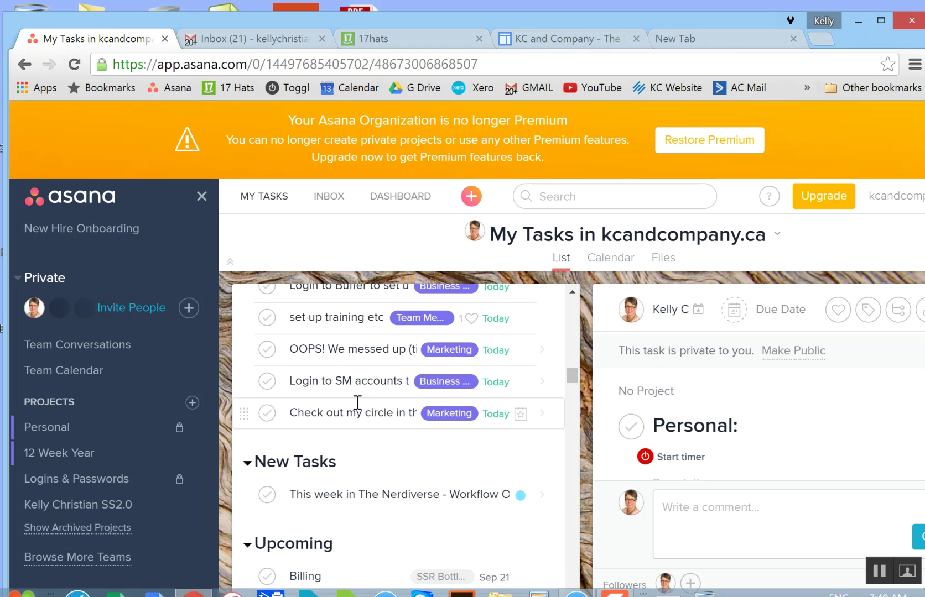
scroll(387, 520, "down", 15)
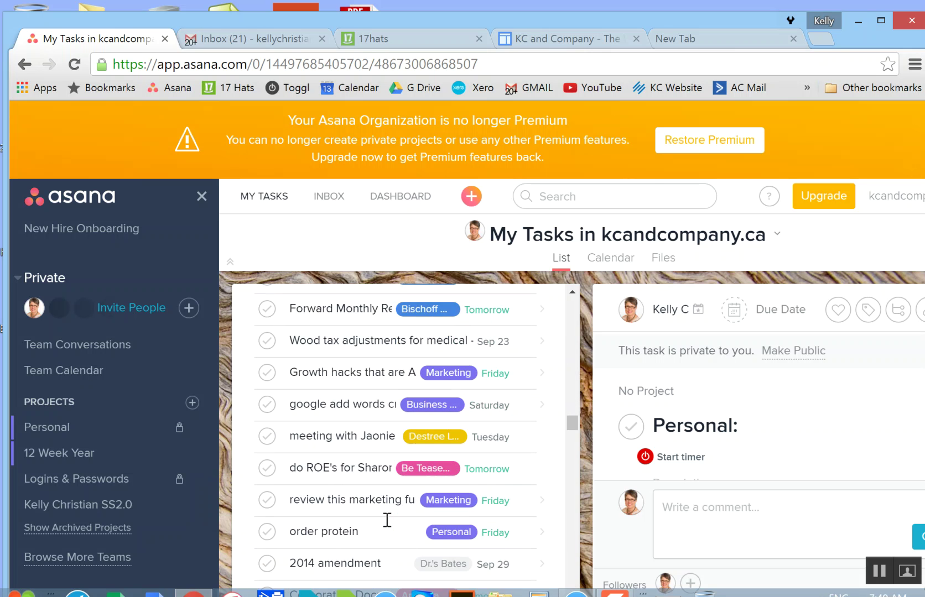
scroll(387, 520, "up", 18)
scroll(295, 556, "down", 3)
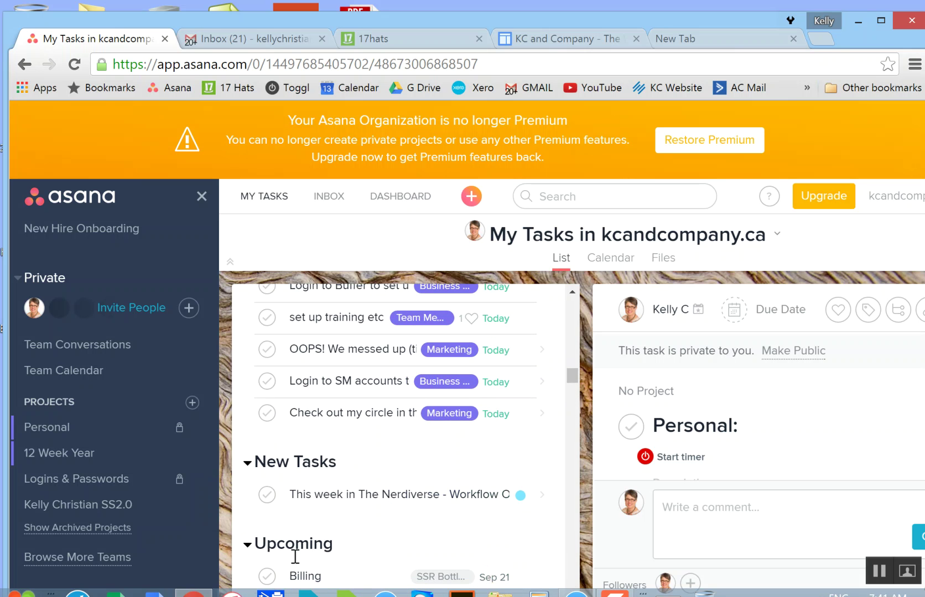
left_click(247, 547)
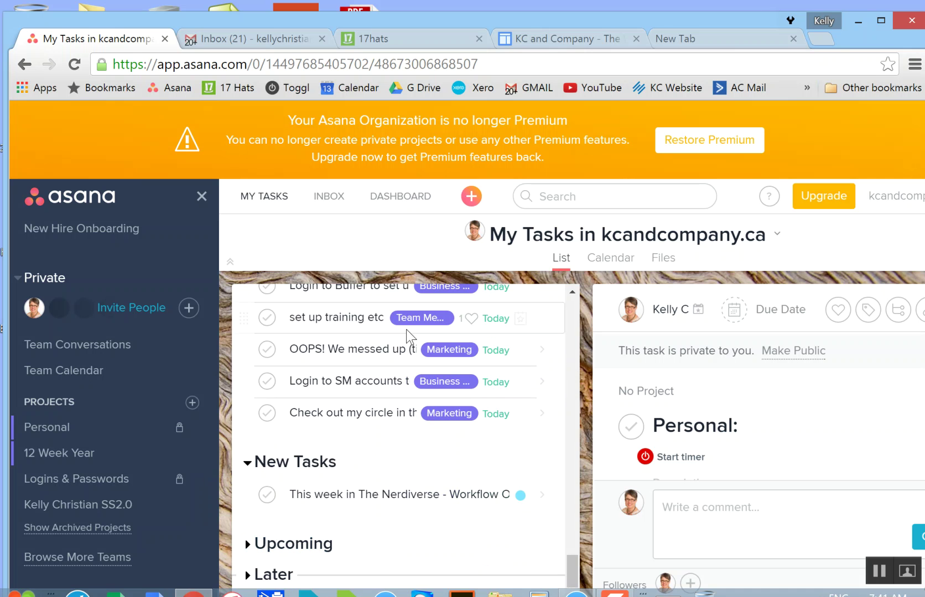
scroll(398, 381, "up", 5)
scroll(397, 386, "up", 5)
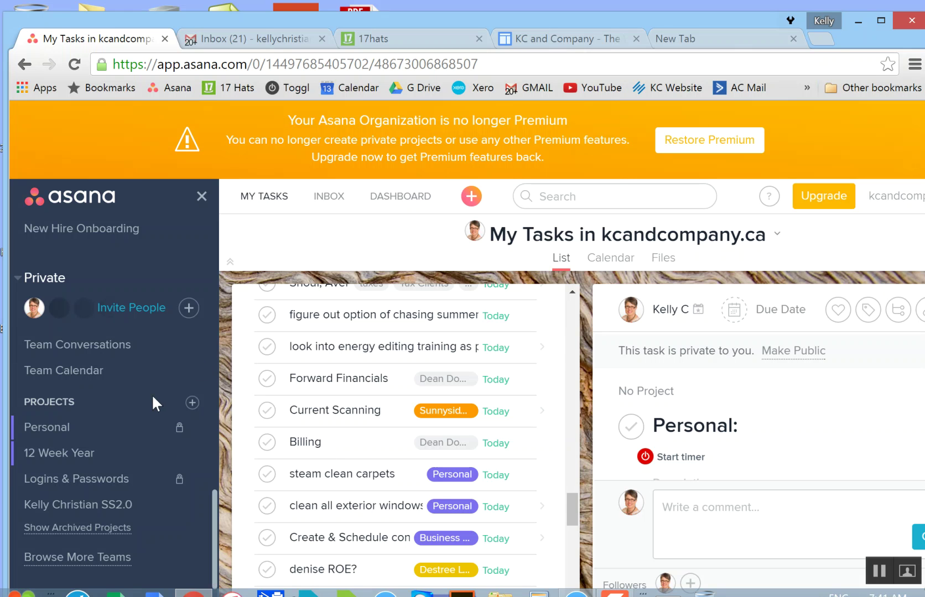
Open the Inbox and look through the activity notifications on followed work
left_click(322, 204)
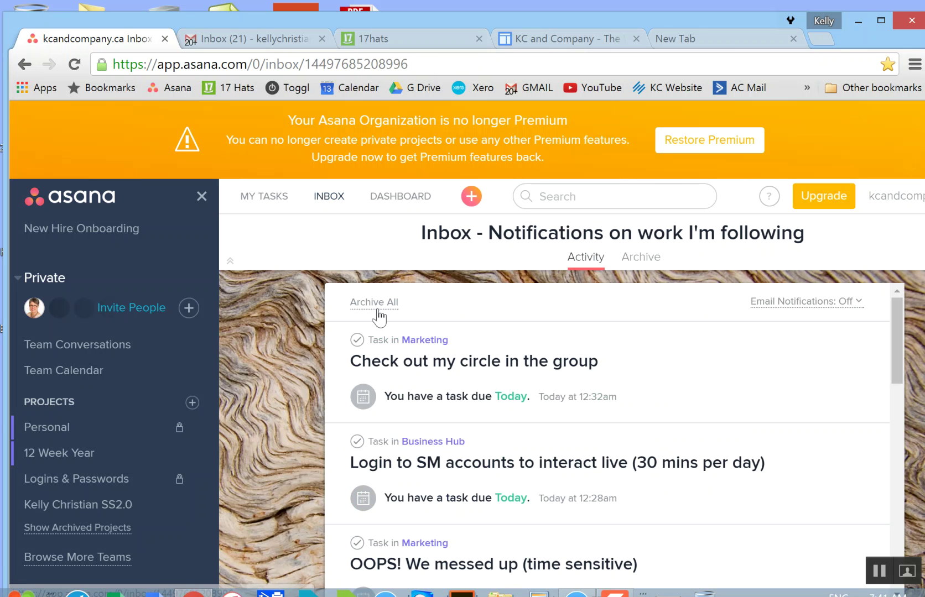
scroll(362, 321, "down", 14)
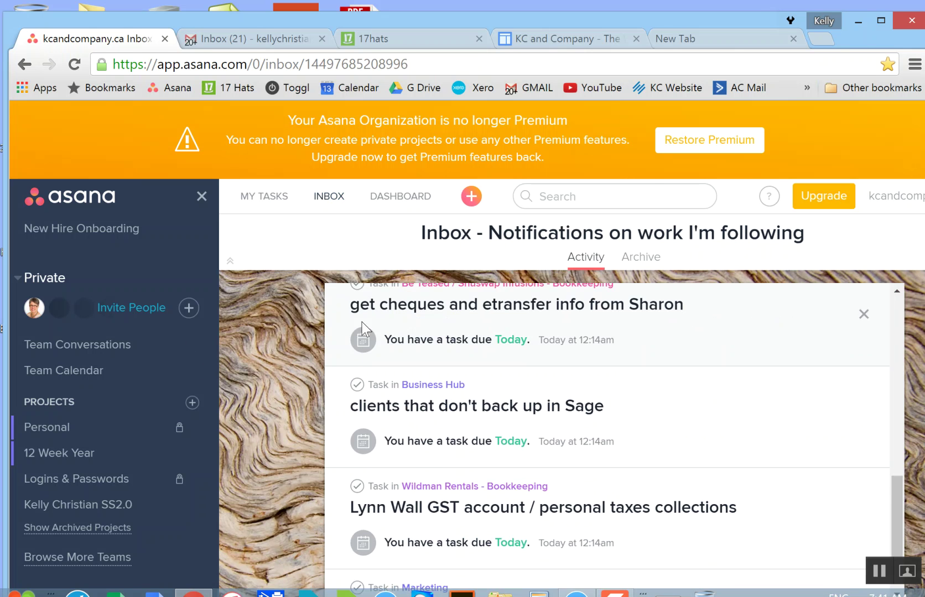
scroll(358, 333, "up", 14)
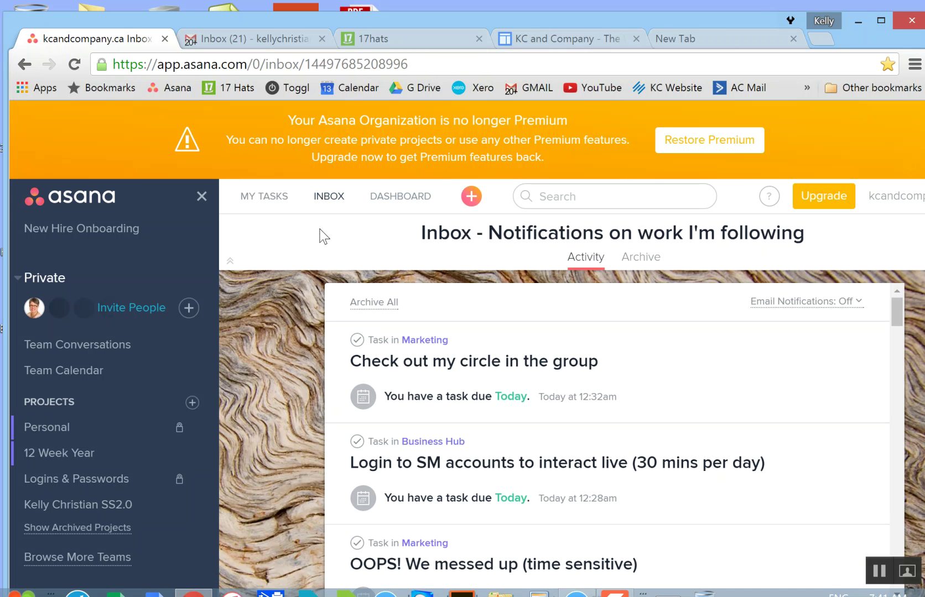
Open the Dashboard and look over the project progress cards
left_click(382, 201)
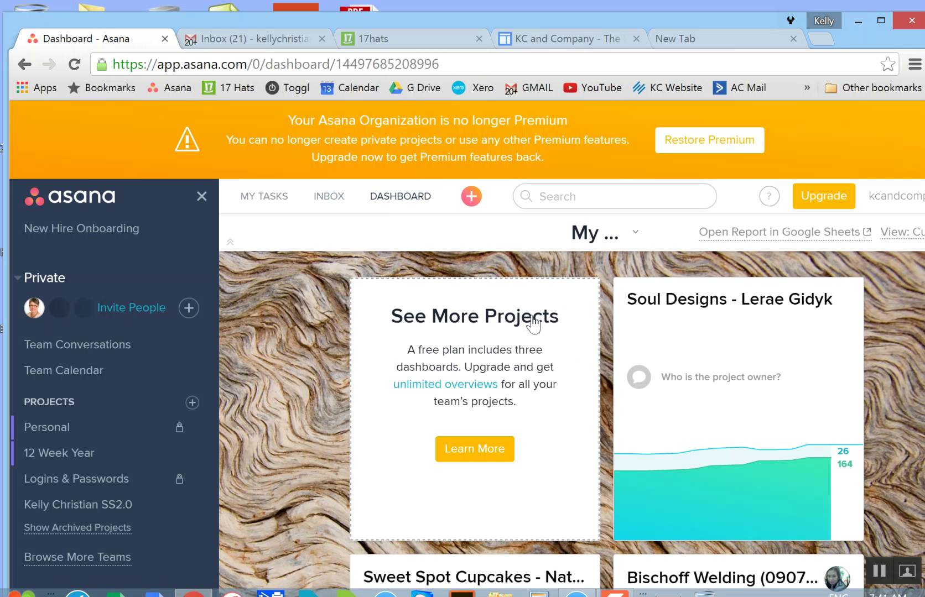
scroll(534, 327, "down", 5)
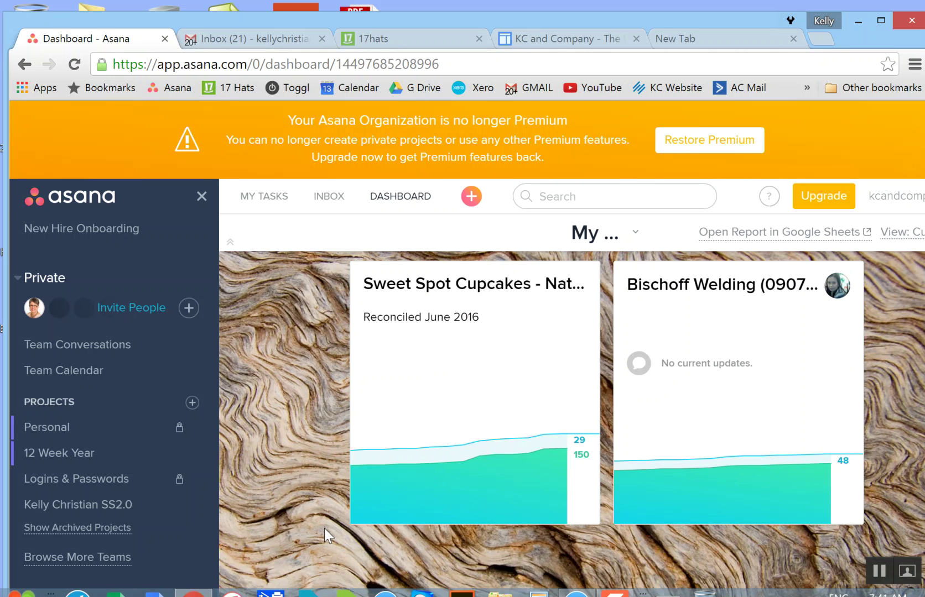
scroll(324, 530, "up", 5)
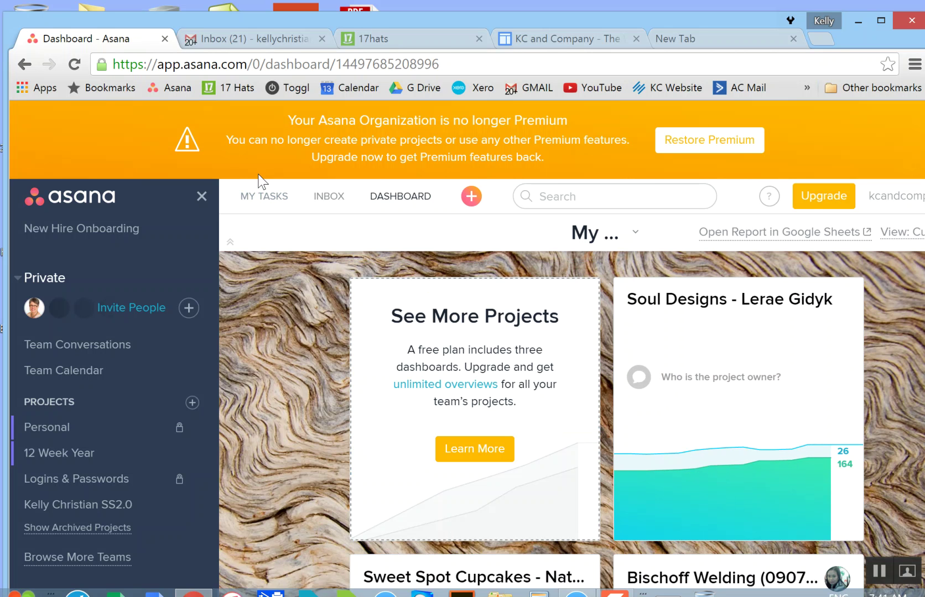
Return to My Tasks and examine the projects listed under each team, including Bookkeeping Business and its templates
left_click(264, 199)
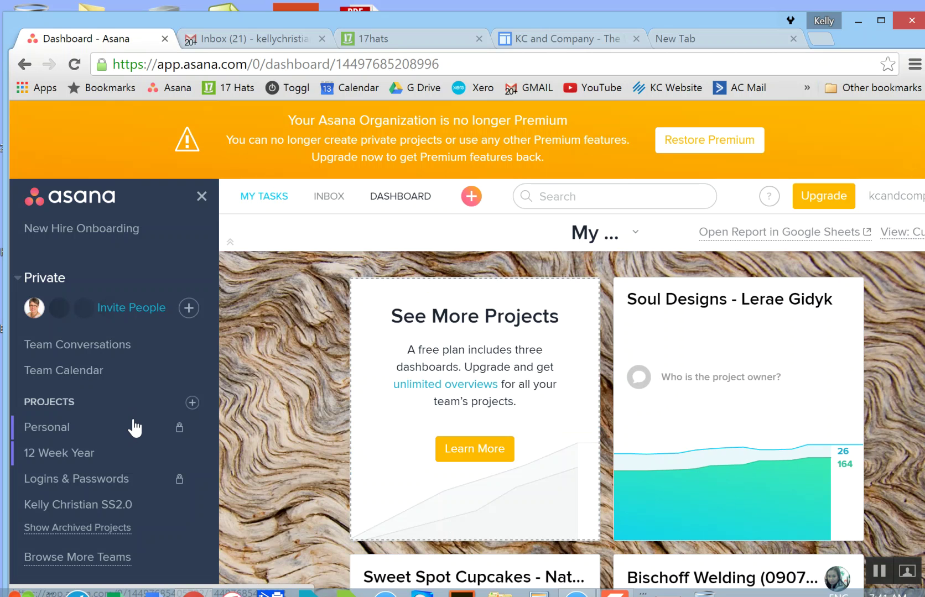
scroll(131, 427, "up", 5)
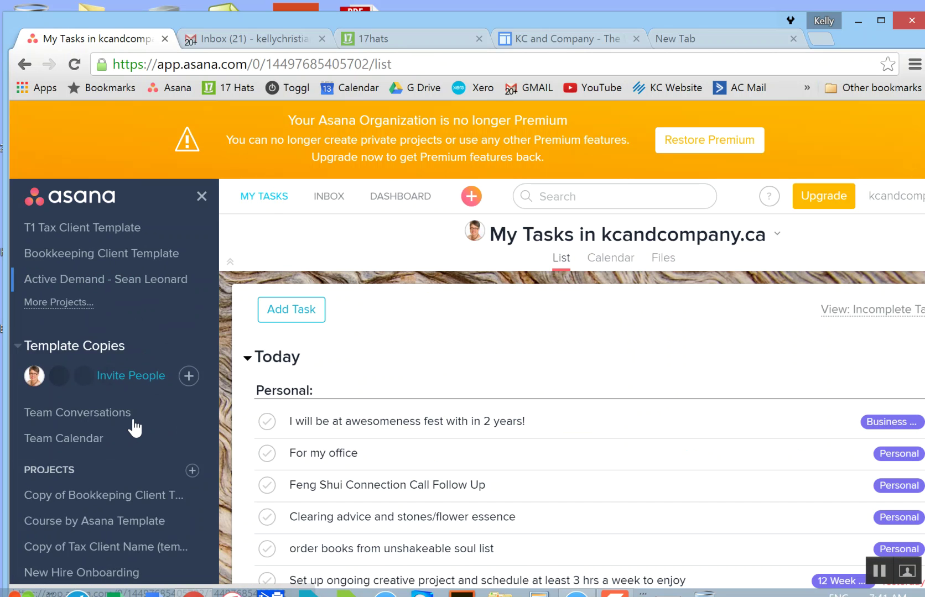
scroll(133, 428, "down", 10)
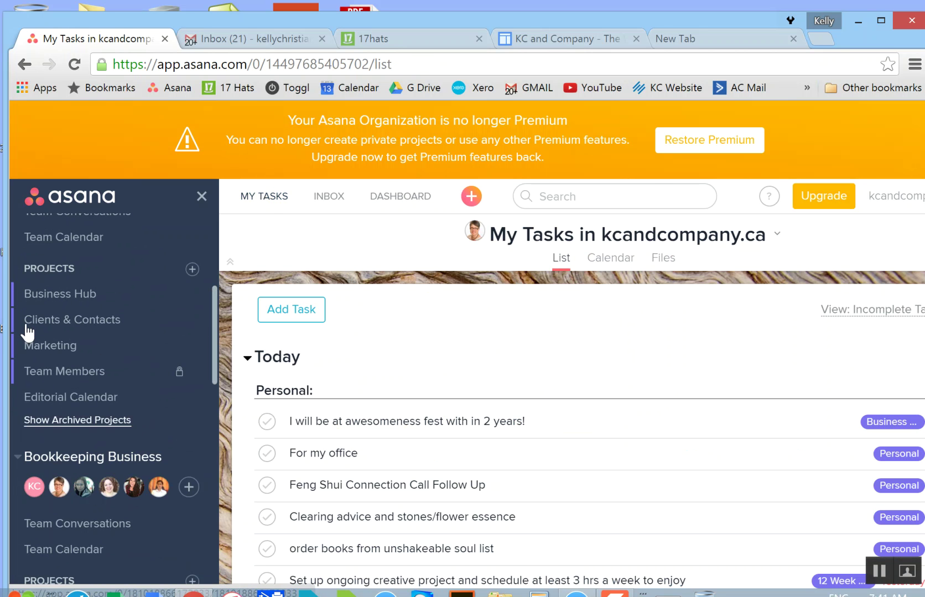
scroll(27, 330, "down", 5)
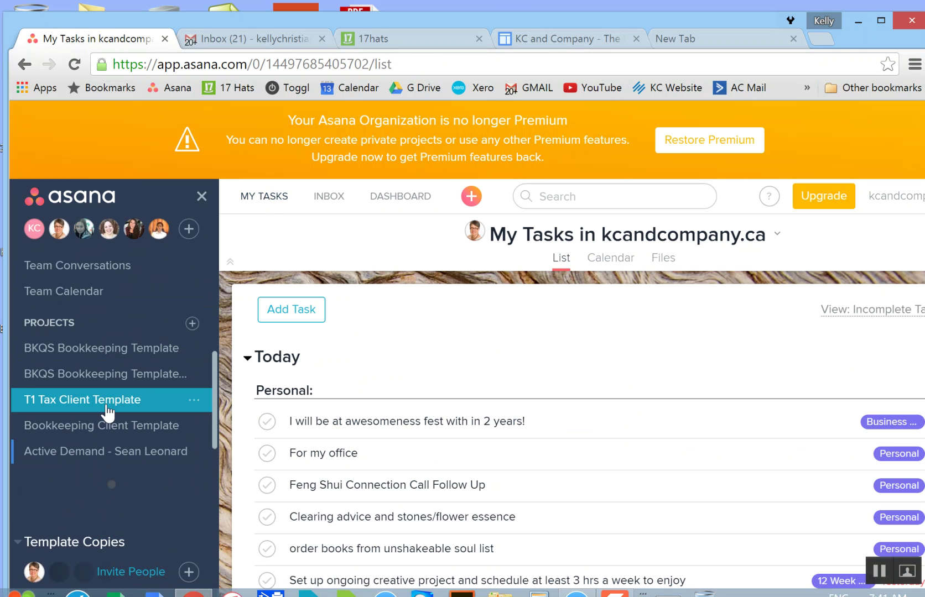
scroll(107, 409, "down", 10)
scroll(108, 411, "up", 15)
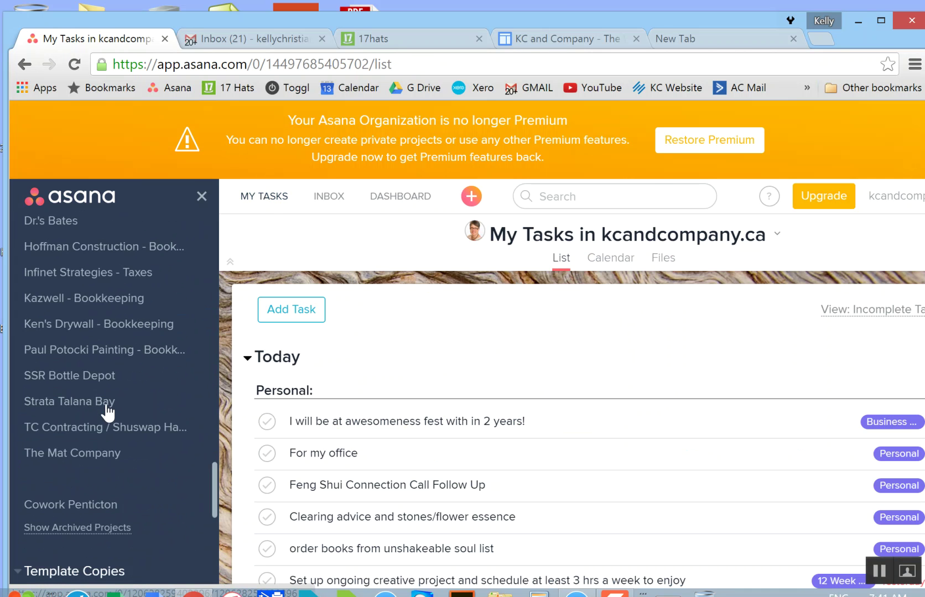
scroll(108, 412, "down", 5)
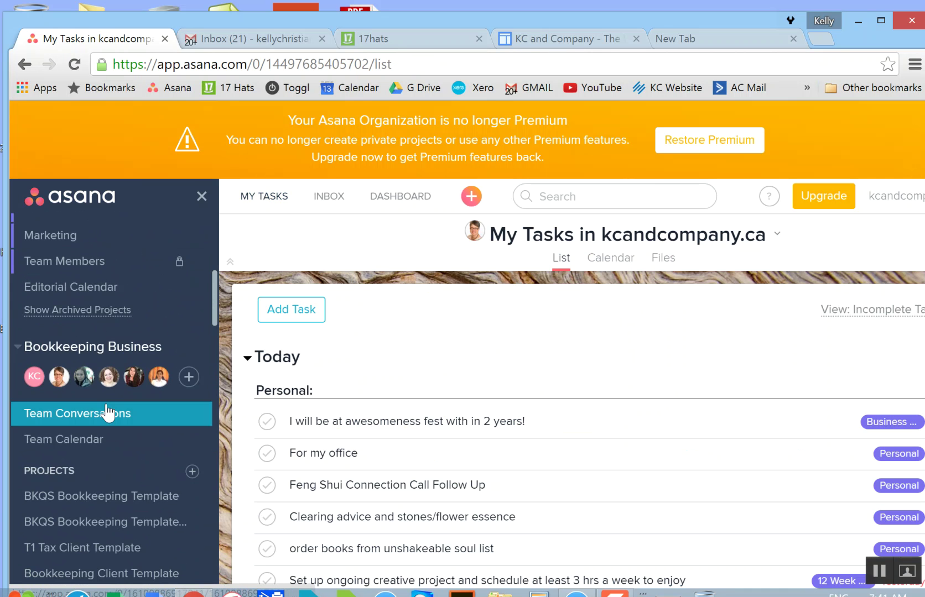
scroll(108, 412, "up", 3)
scroll(105, 402, "up", 2)
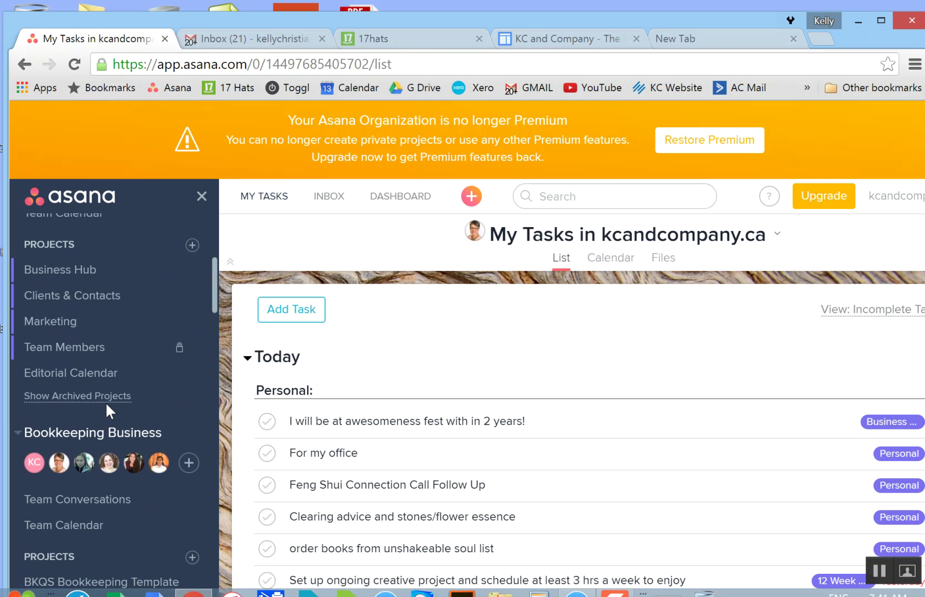
scroll(104, 412, "down", 3)
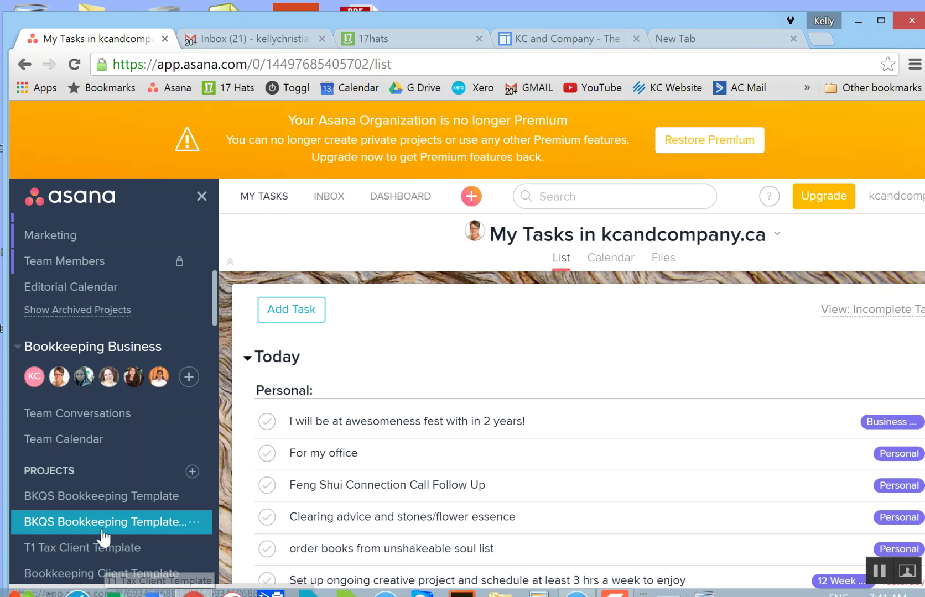
Open the BKQS Bookkeeping Template project, hide the sidebar, and view its Monthly Service tasks
left_click(97, 506)
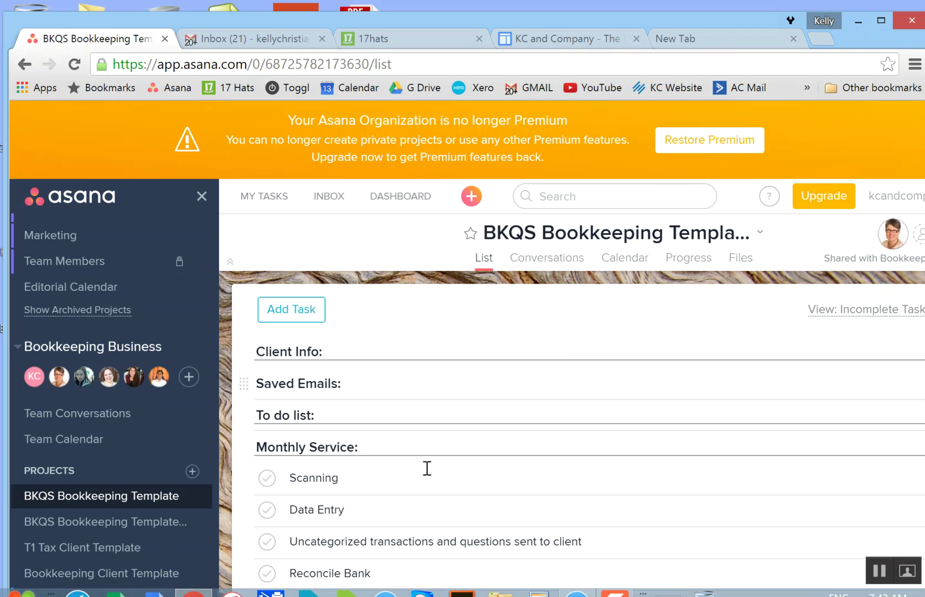
left_click(201, 197)
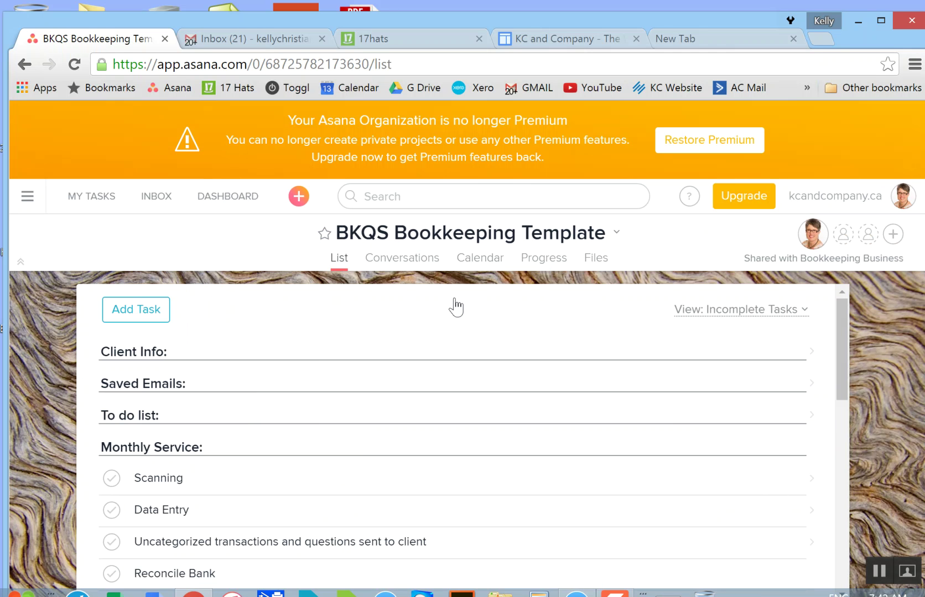
scroll(671, 404, "down", 2)
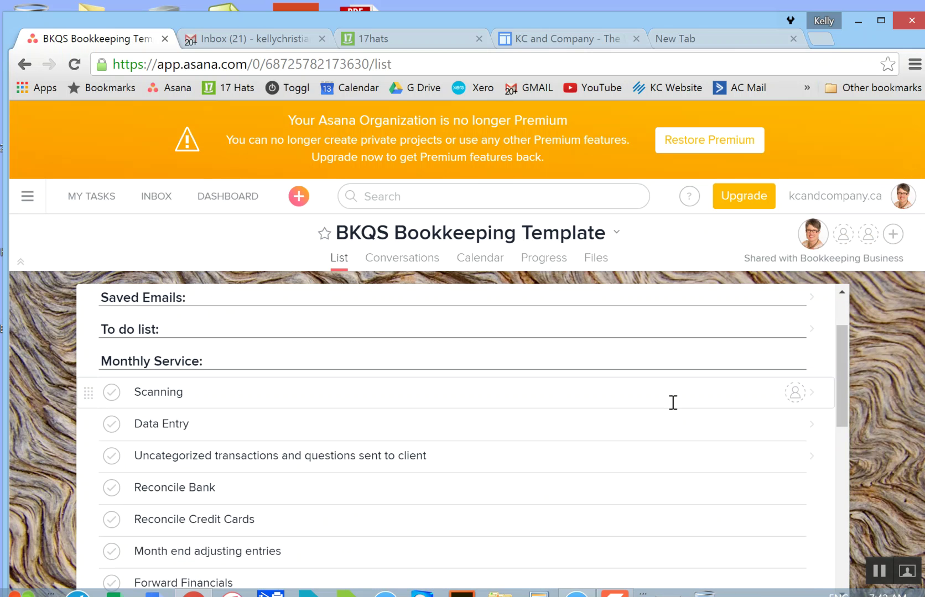
Examine the template project's task list, covering the Monthly Service, Payroll, Year End Tasks and Access & Accounts sections
scroll(672, 402, "down", 10)
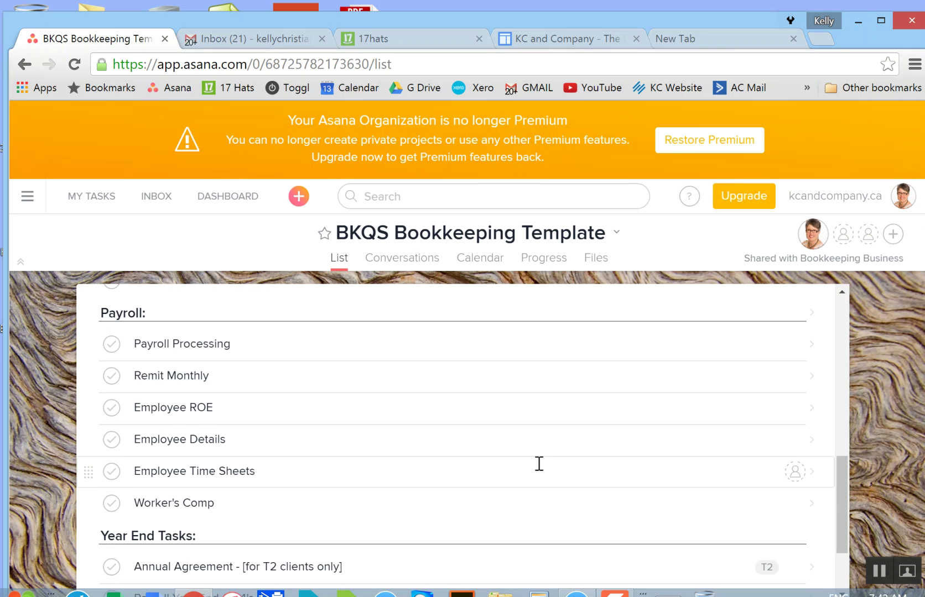
scroll(538, 465, "down", 2)
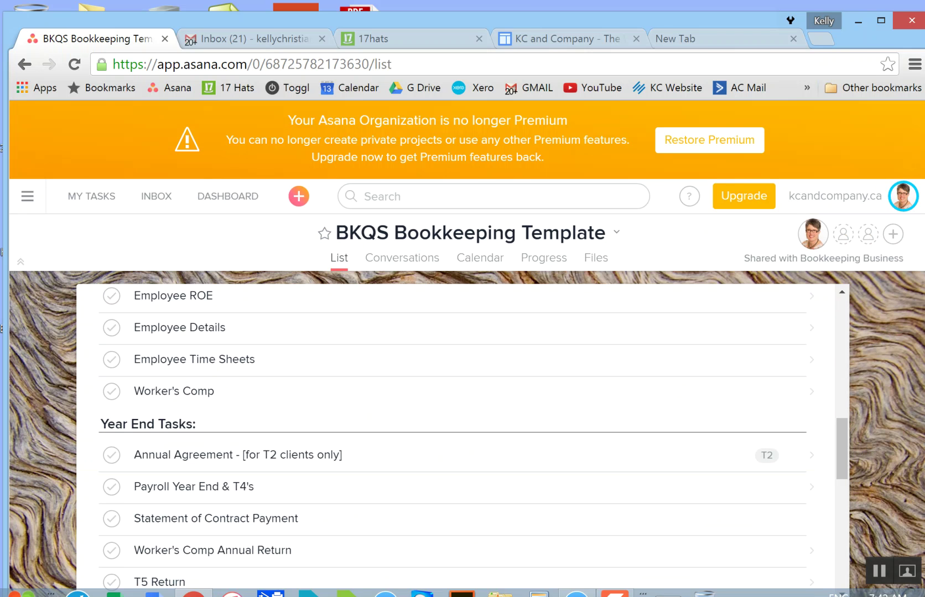
scroll(579, 381, "up", 3)
scroll(479, 419, "up", 8)
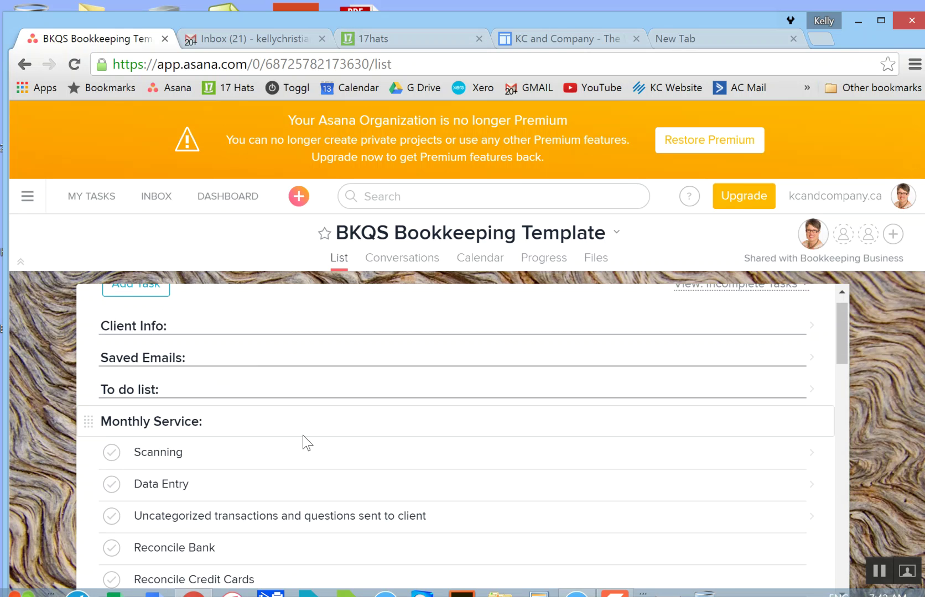
scroll(303, 434, "down", 5)
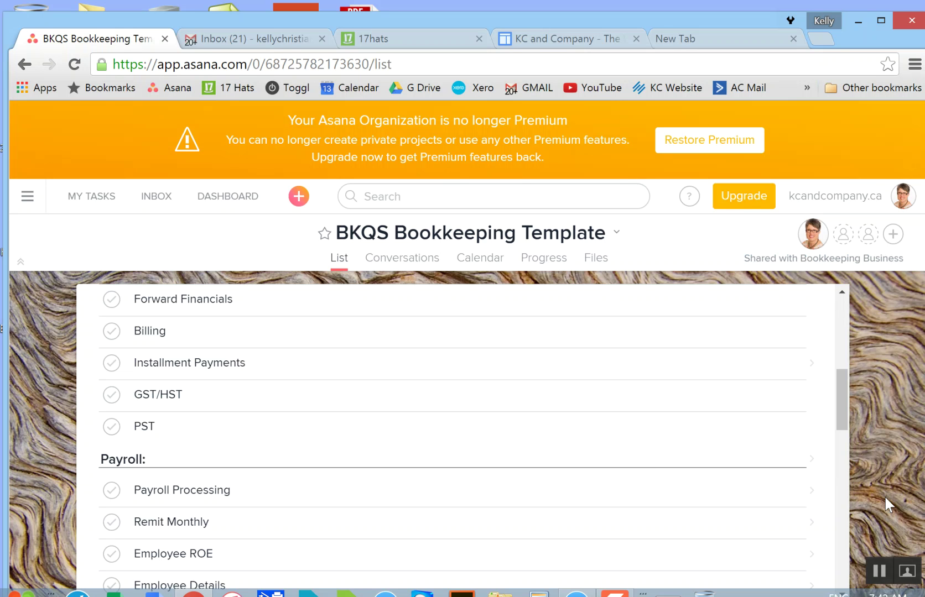
scroll(599, 432, "down", 9)
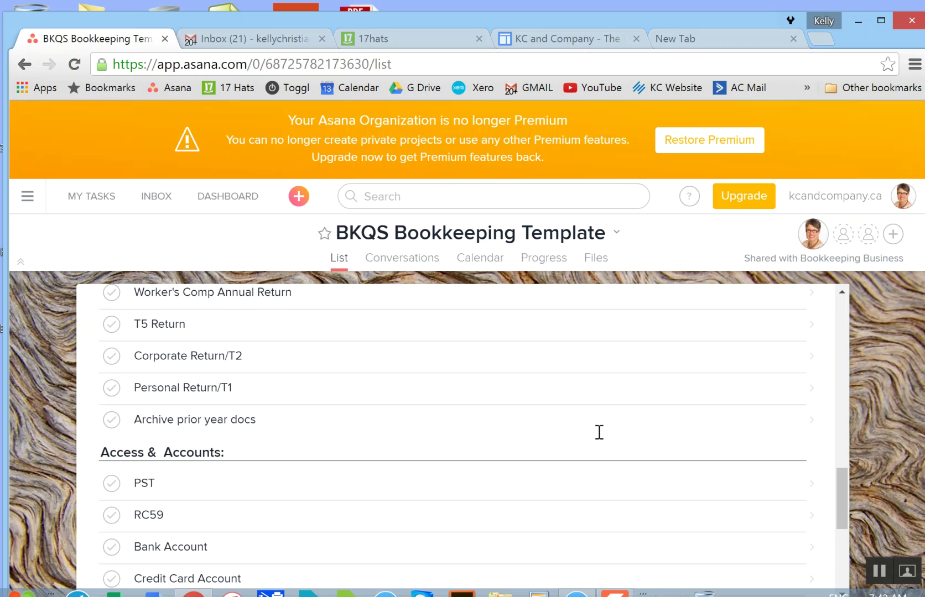
scroll(598, 432, "down", 5)
scroll(594, 436, "up", 2)
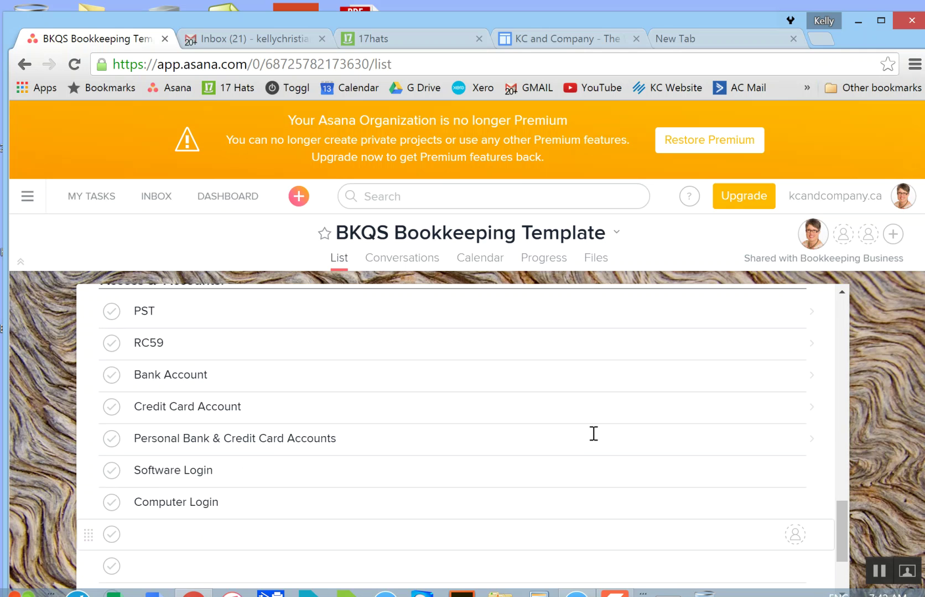
scroll(593, 434, "up", 2)
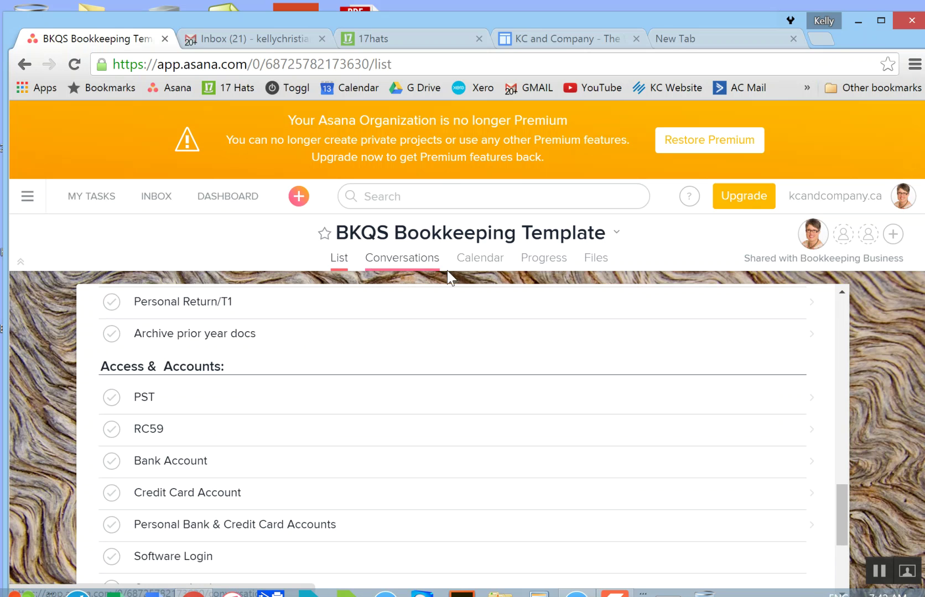
View the template project's calendar and look over the My Tasks calendar for September 4 to 24, 2016
left_click(489, 265)
scroll(502, 385, "down", 3)
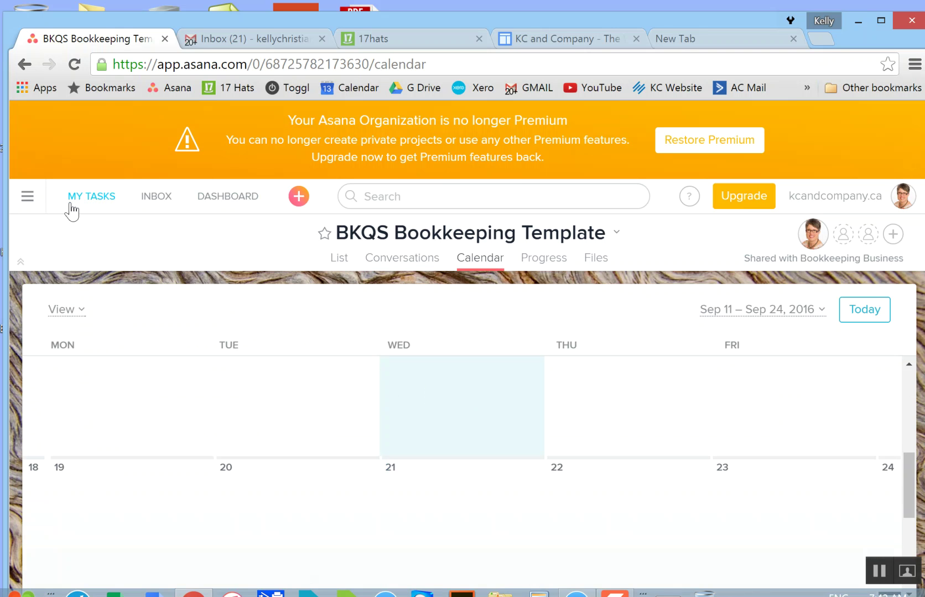
left_click(101, 200)
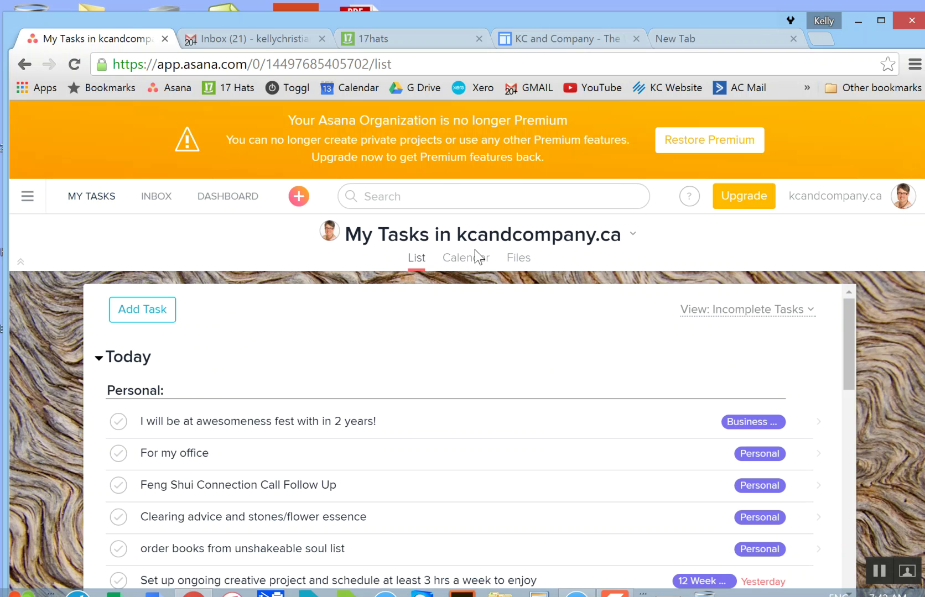
left_click(471, 261)
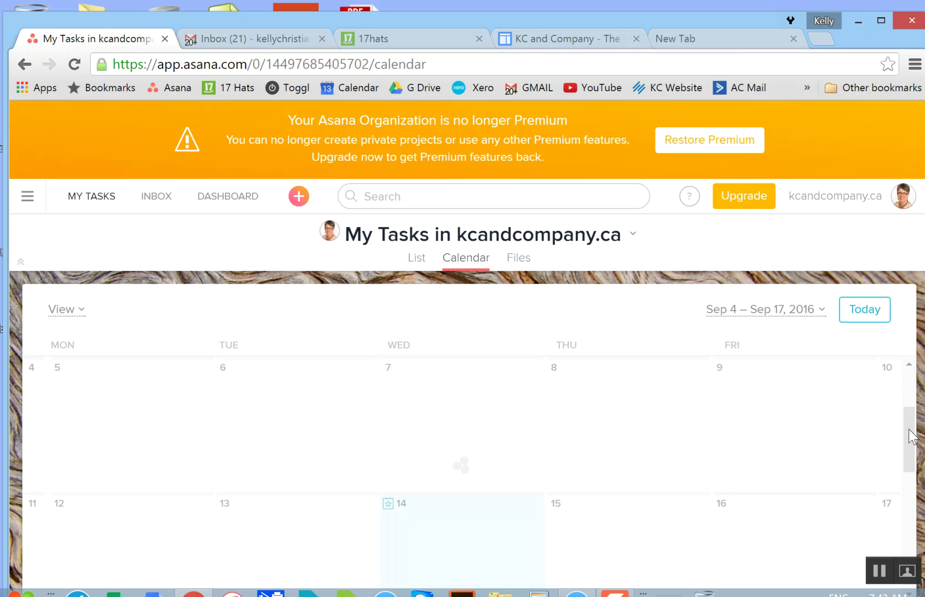
left_click_drag(908, 425, 908, 450)
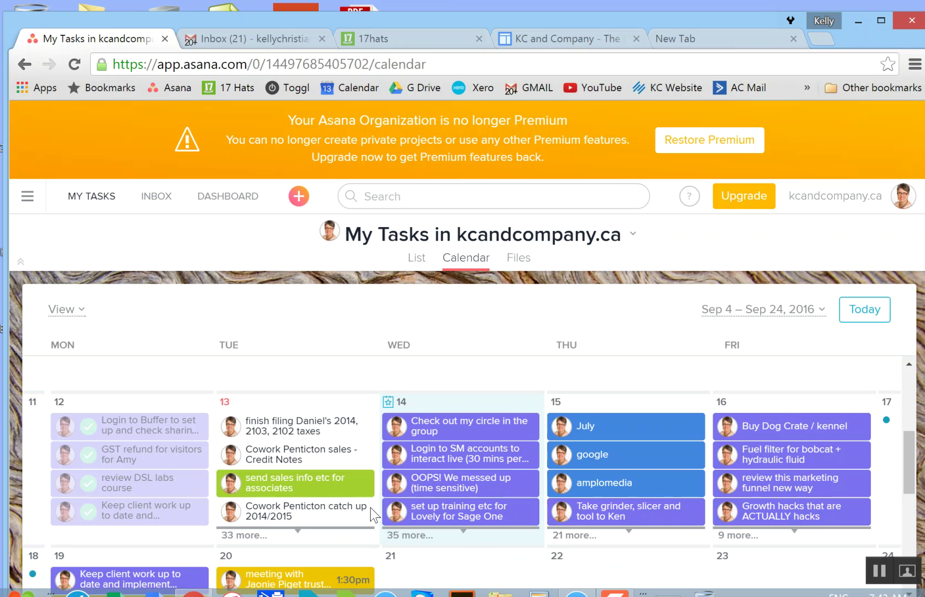
scroll(615, 461, "down", 1)
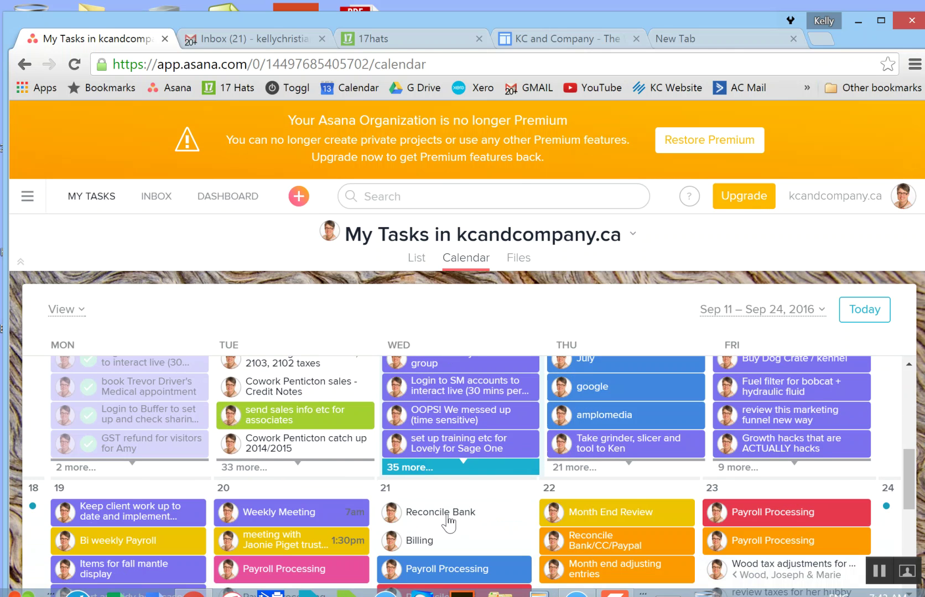
scroll(437, 514, "up", 2)
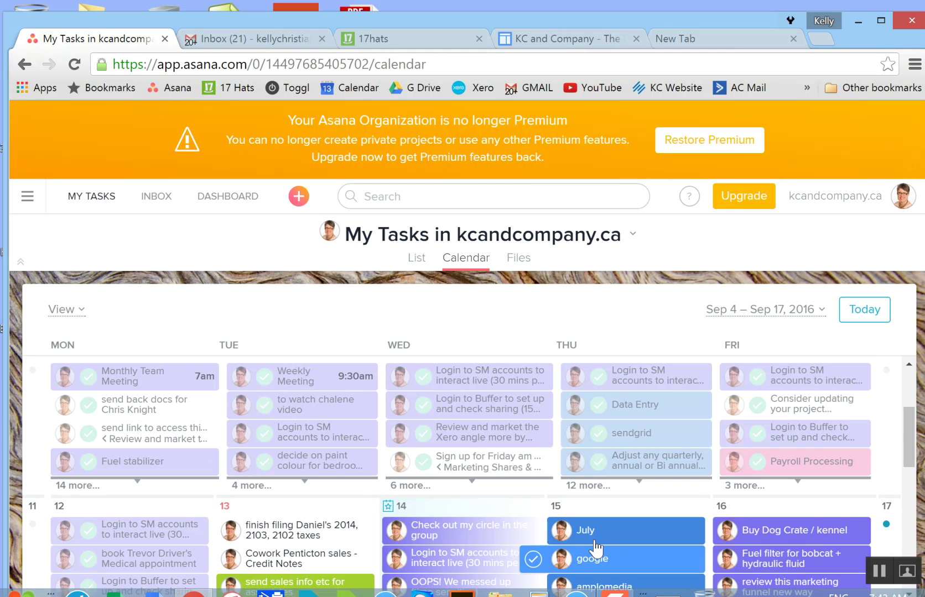
scroll(463, 537, "up", 1)
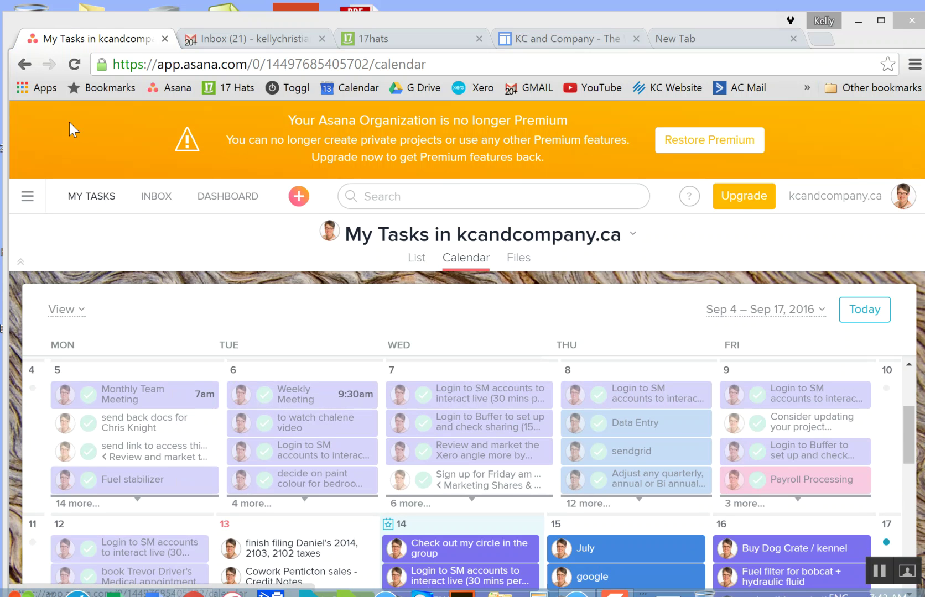
Close Asana to switch to Gmail, and view the canned responses available in a new message
left_click(164, 40)
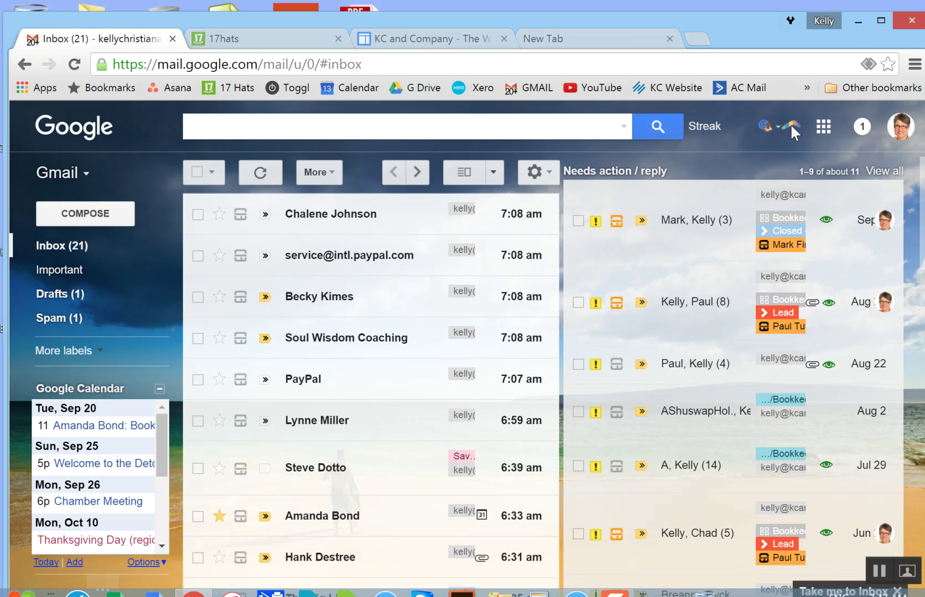
left_click(132, 217)
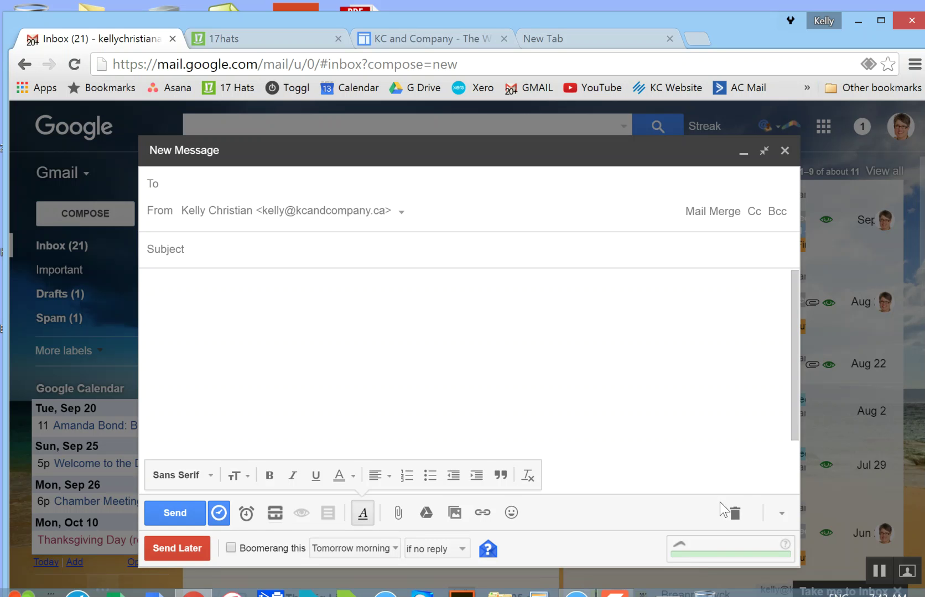
left_click(780, 514)
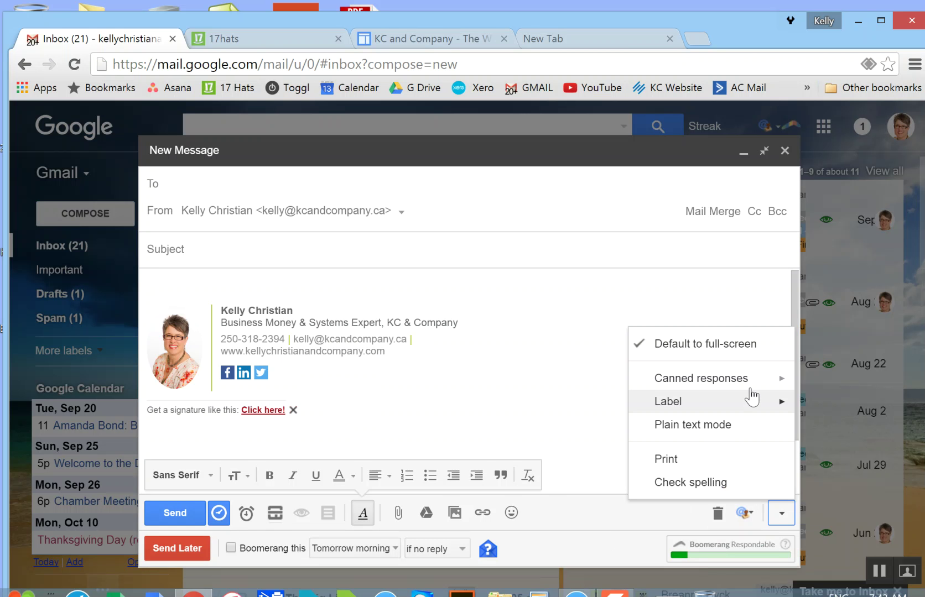
mouse_move(754, 381)
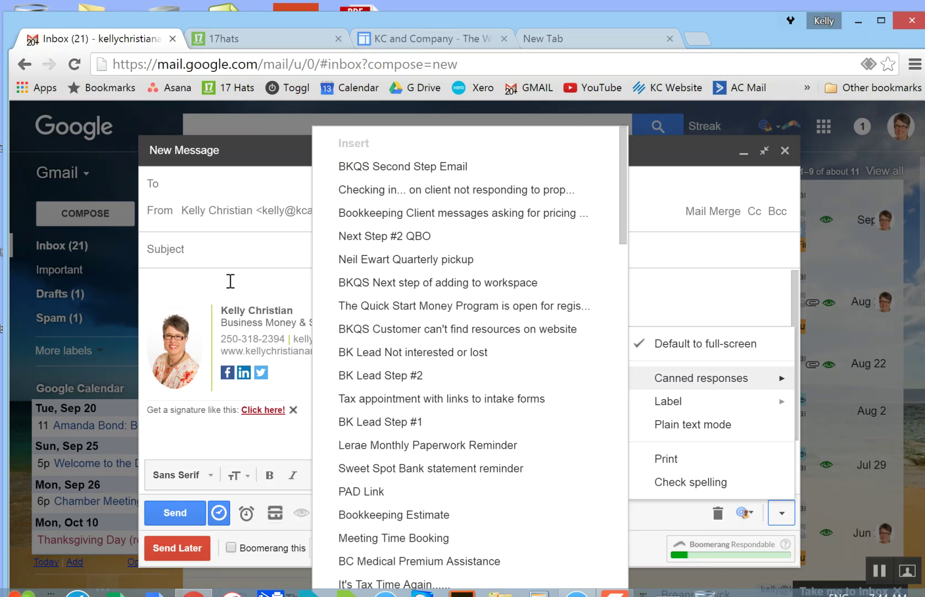
left_click(462, 413)
left_click(309, 561)
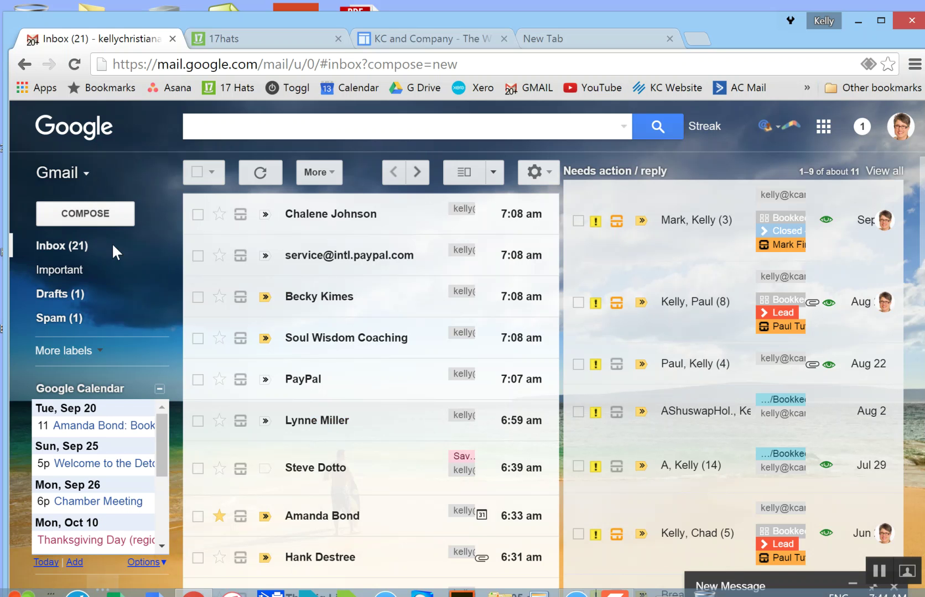
Start a second new message and bring it back up for editing
left_click(85, 213)
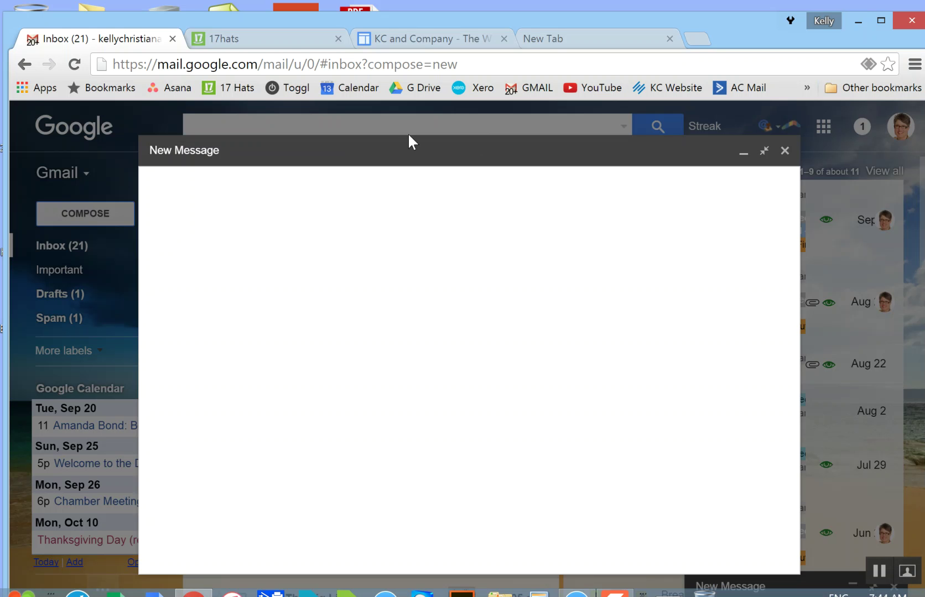
left_click(343, 576)
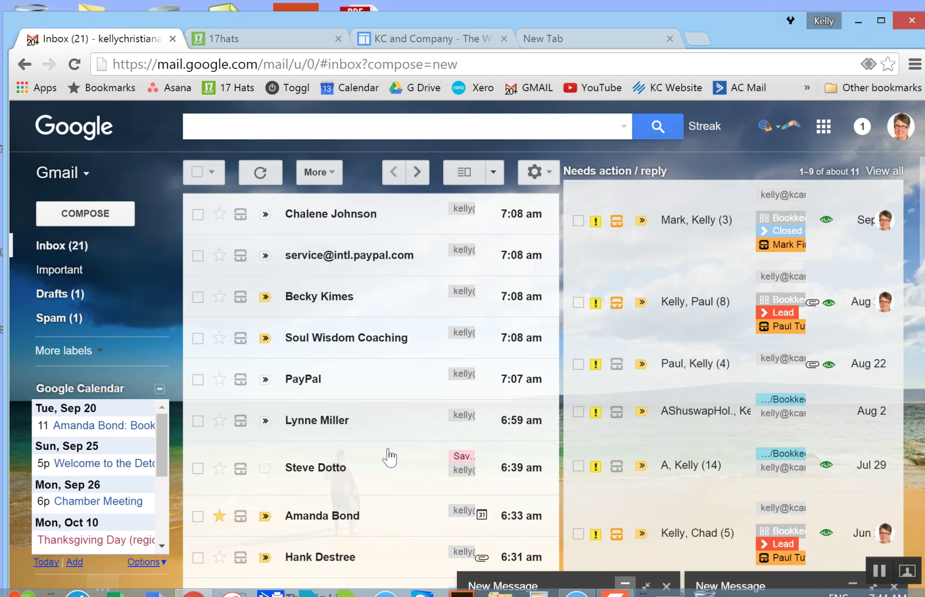
left_click(626, 576)
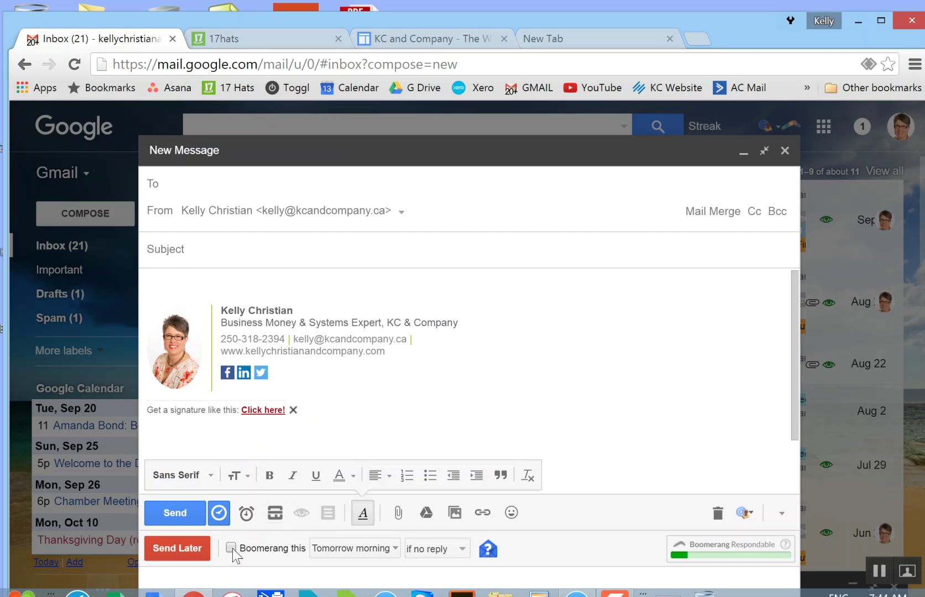
Turn on Boomerang for the new message, look over its return conditions, and minimize the message
left_click(341, 554)
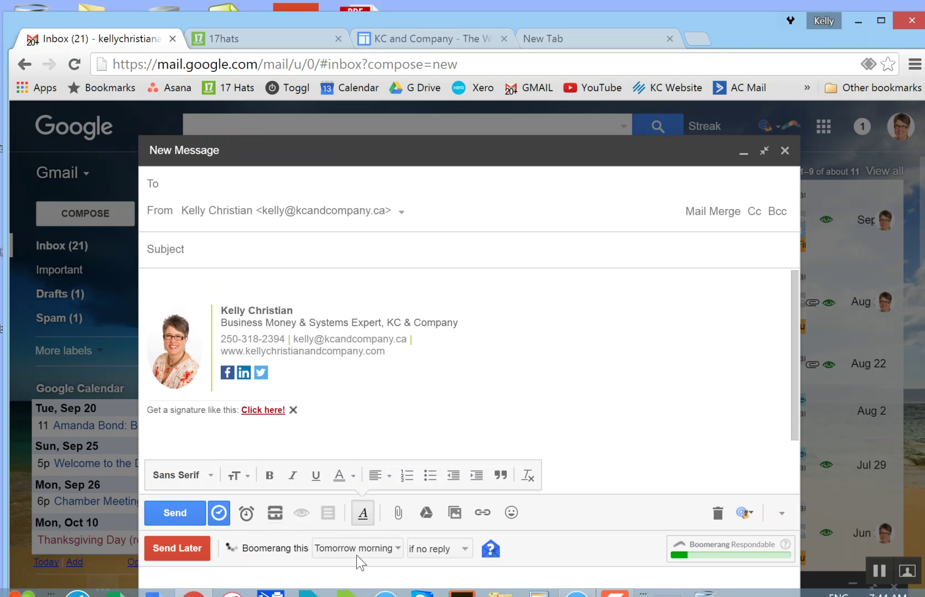
left_click(435, 549)
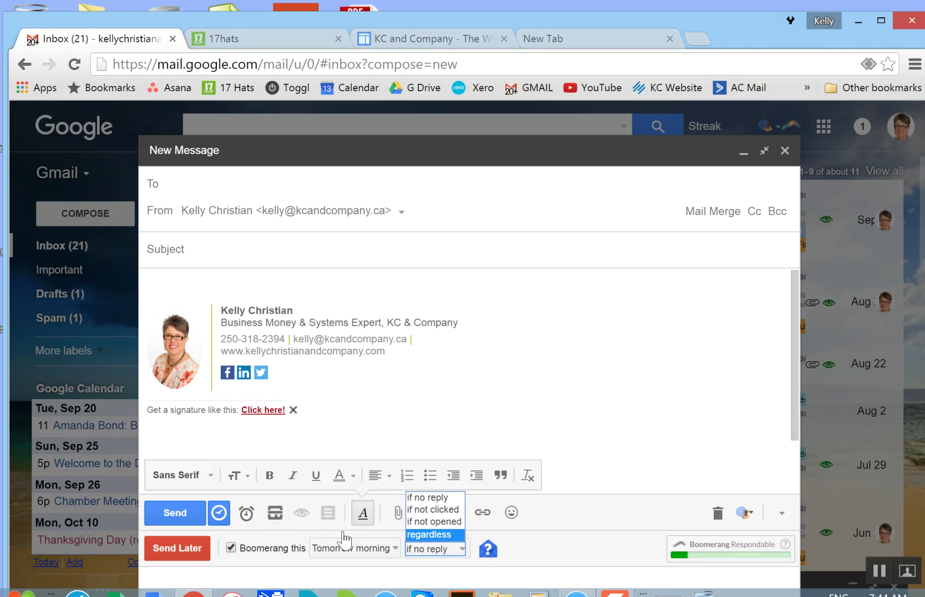
key("Up")
key("Up")
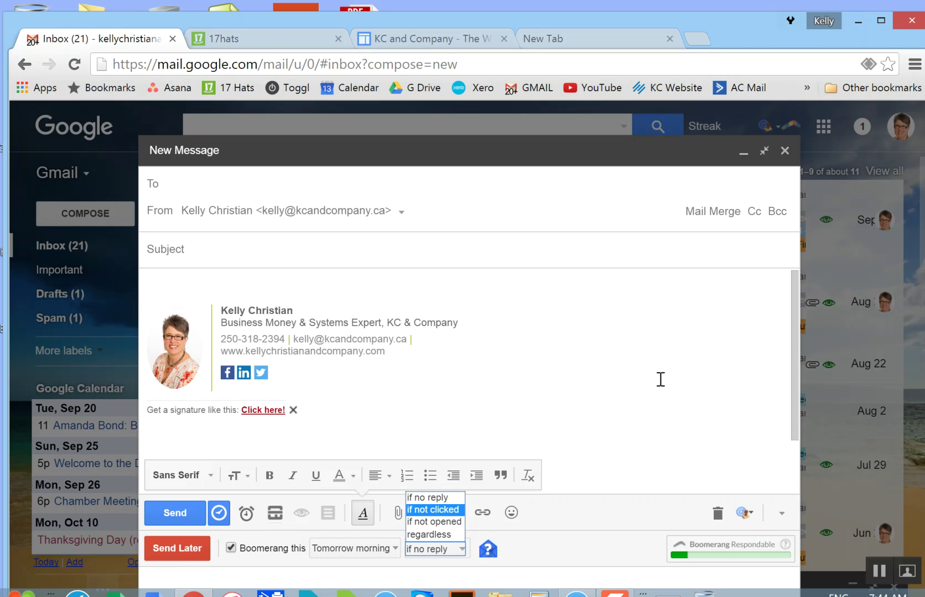
left_click(744, 161)
left_click(743, 161)
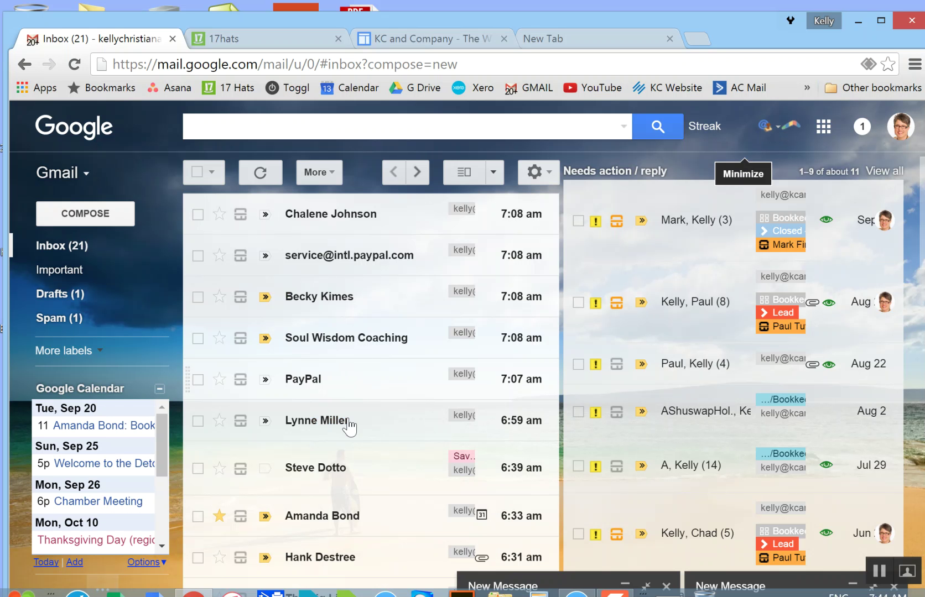
Look through the inbox and its Needs action / reply, Awaiting Reply, Delegated and To Read when time sections
scroll(352, 426, "down", 2)
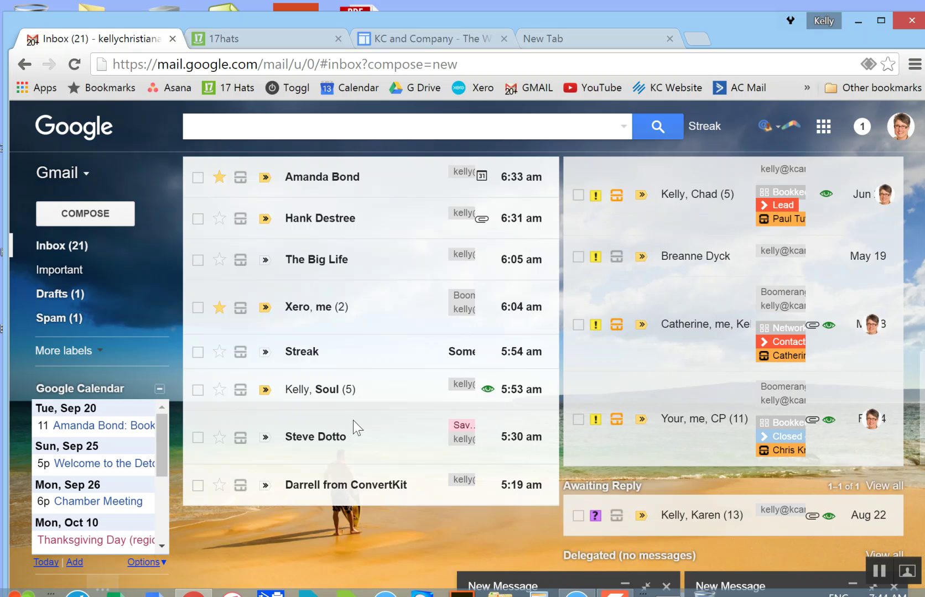
scroll(353, 421, "down", 8)
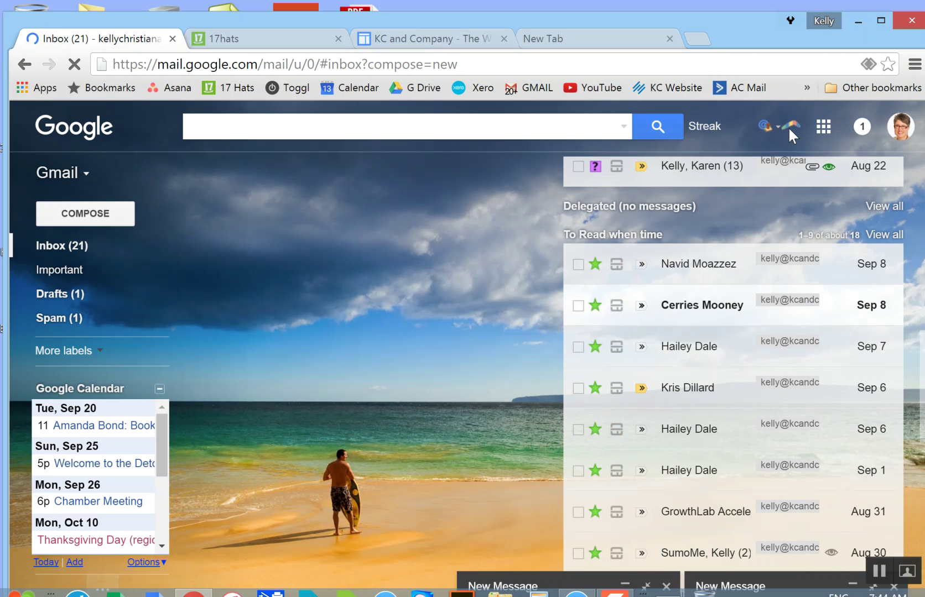
scroll(418, 335, "up", 2)
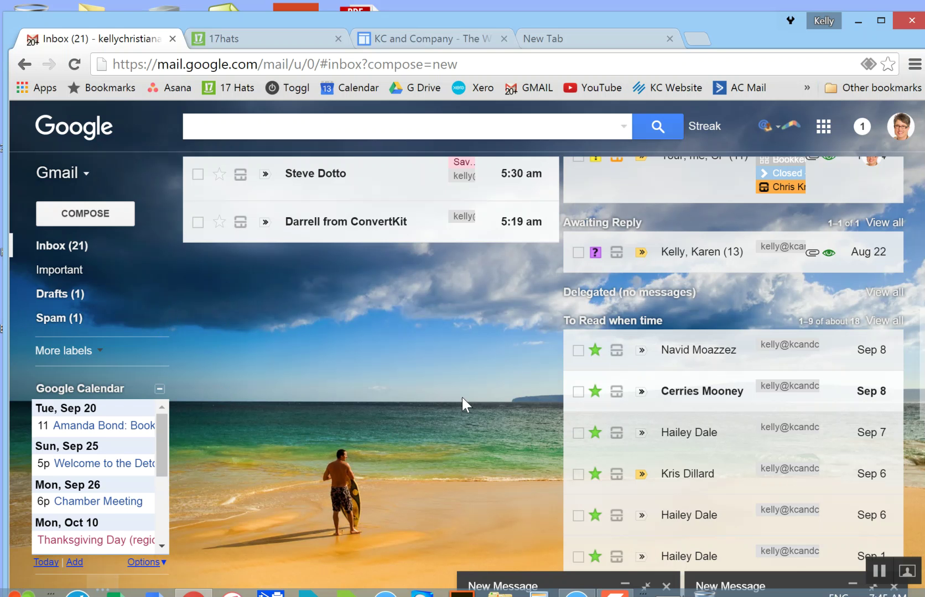
scroll(462, 398, "up", 6)
scroll(462, 396, "down", 7)
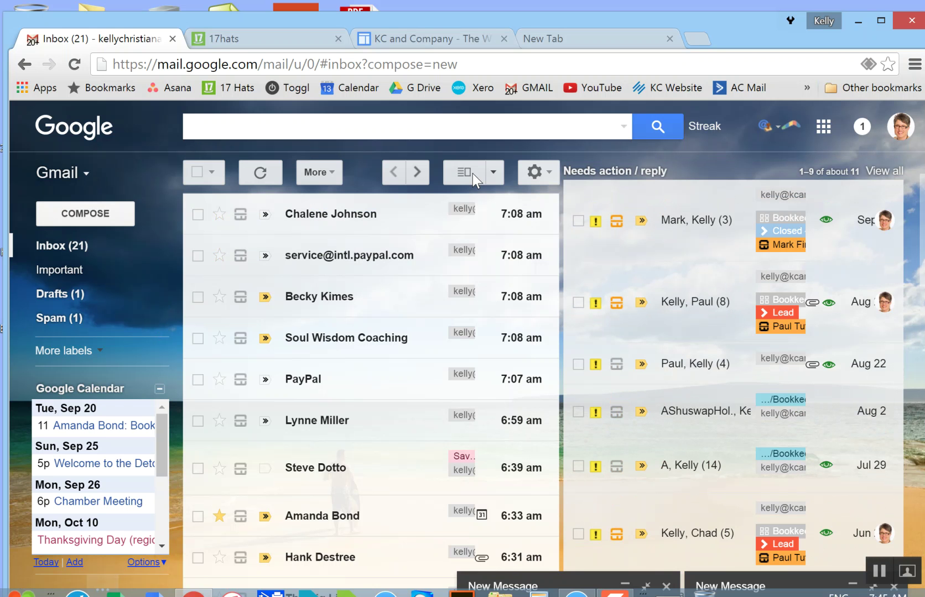
Check the Streak box option on the first Needs action / reply email, and view the BK Quickstart pipeline before closing Gmail
left_click(617, 233)
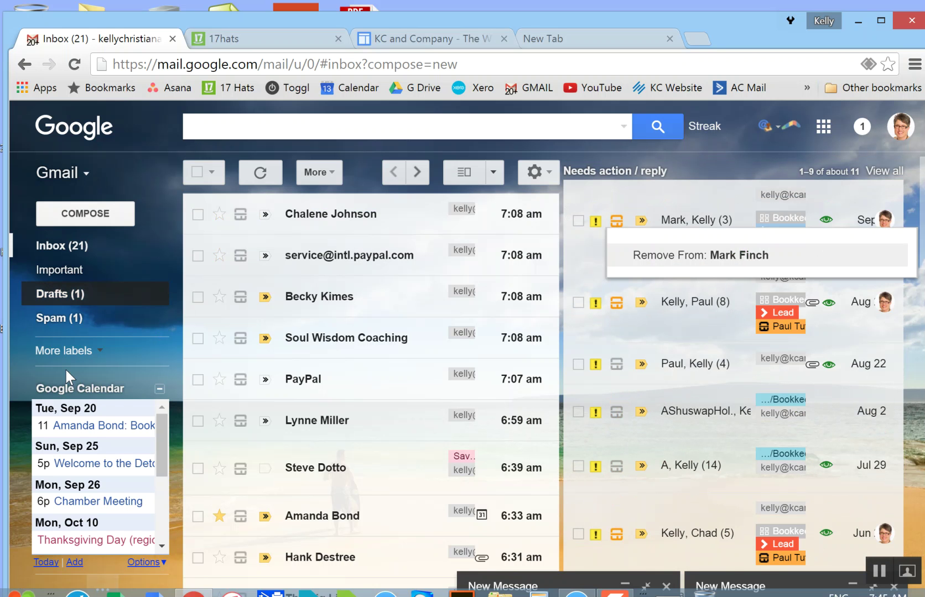
left_click(81, 351)
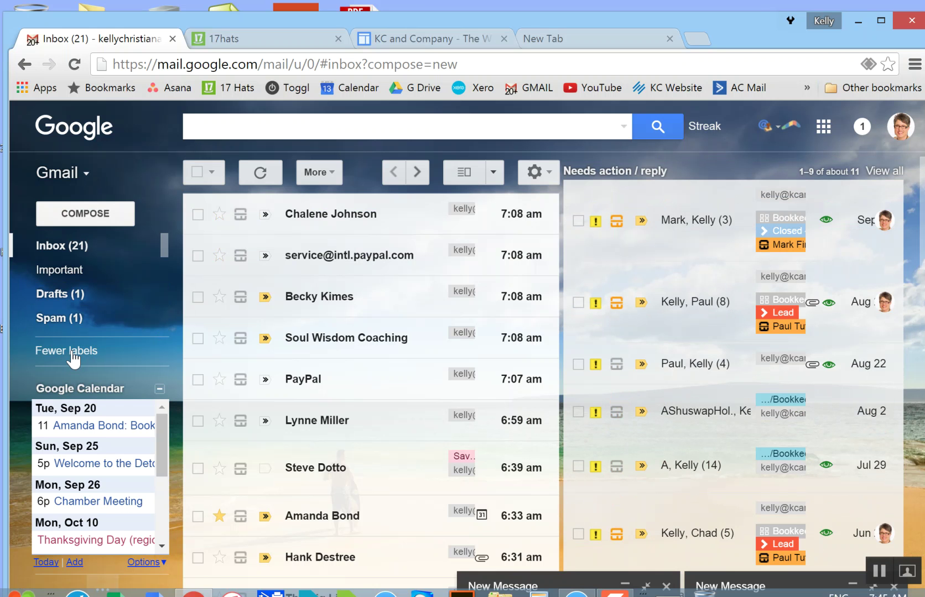
left_click(110, 354)
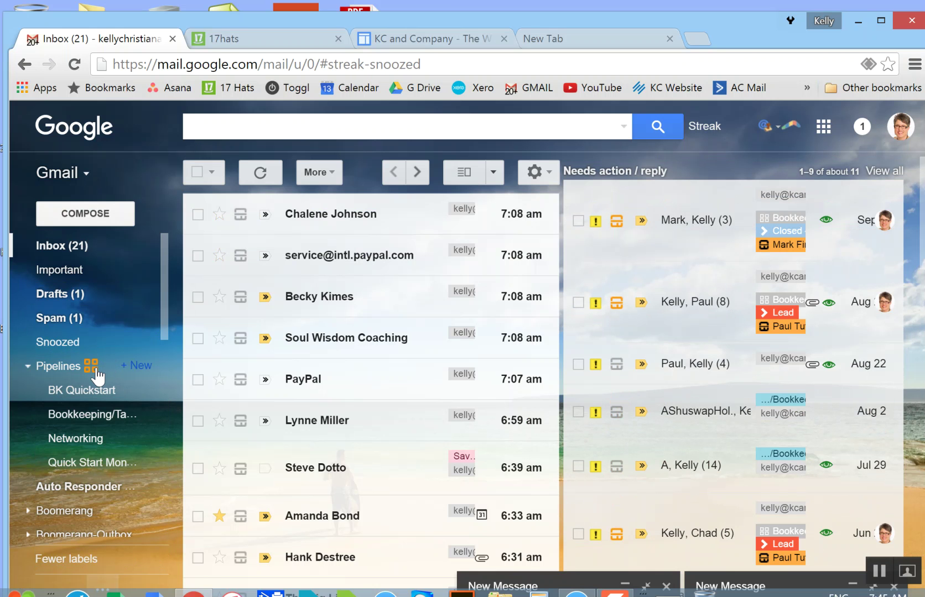
left_click(93, 367)
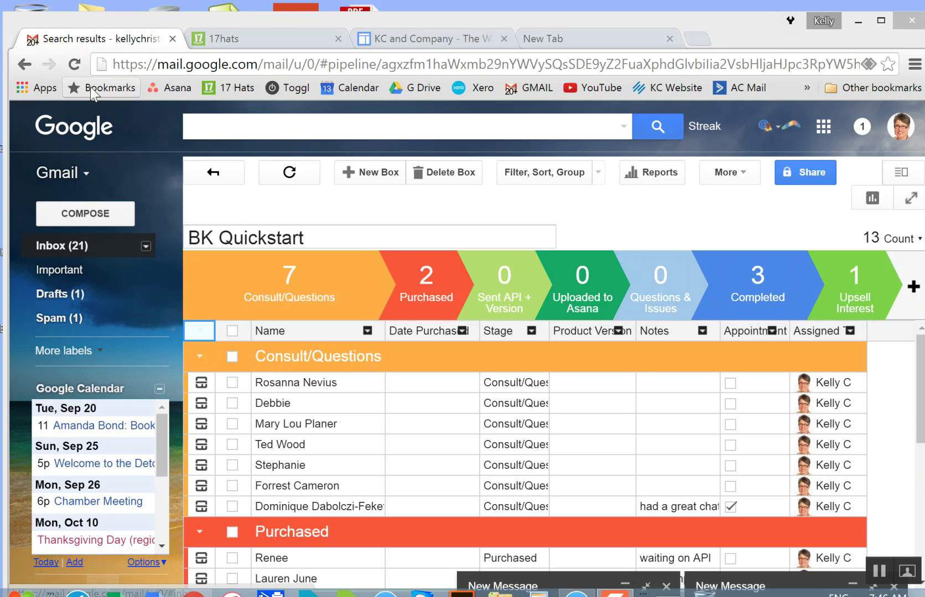
left_click(174, 39)
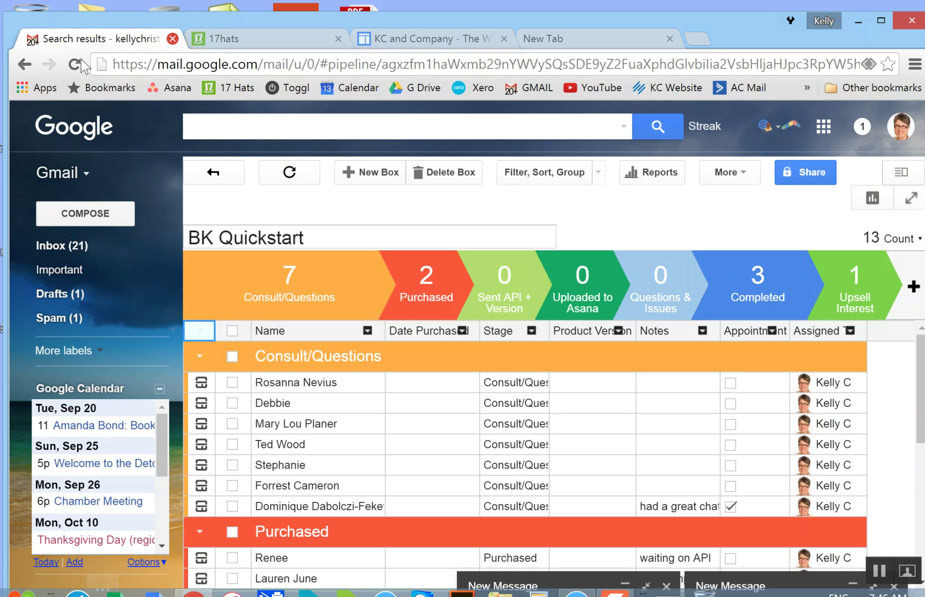
Switch to 17hats, look over the past-due items in the Workflows overview, and view the blank new workflow form without saving
left_click(561, 162)
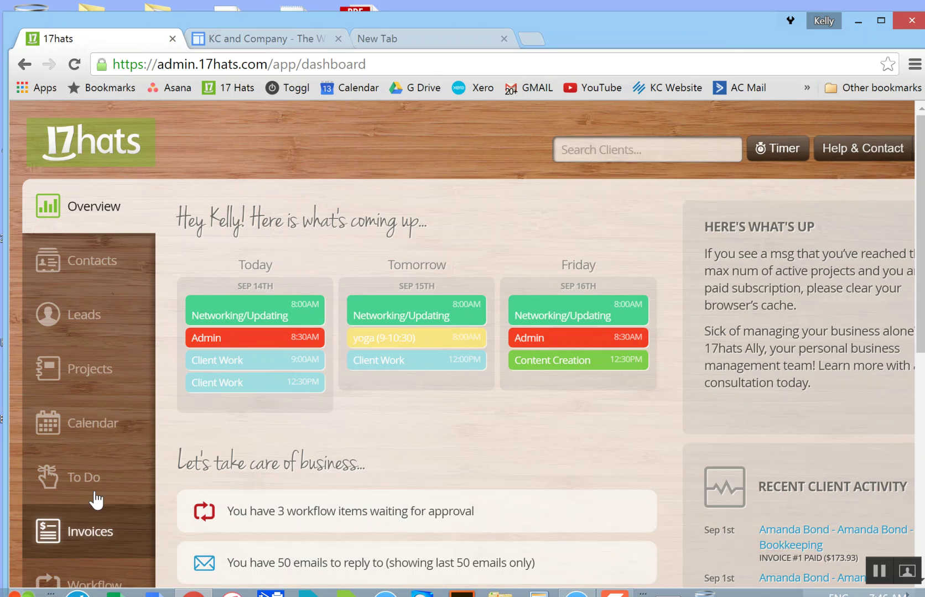
scroll(97, 476, "down", 3)
left_click(112, 410)
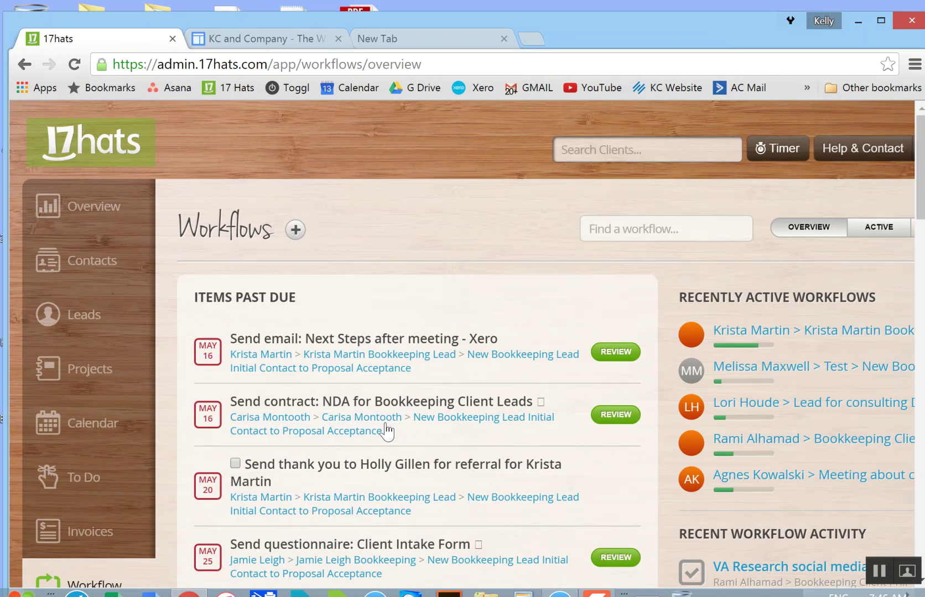
scroll(516, 387, "down", 8)
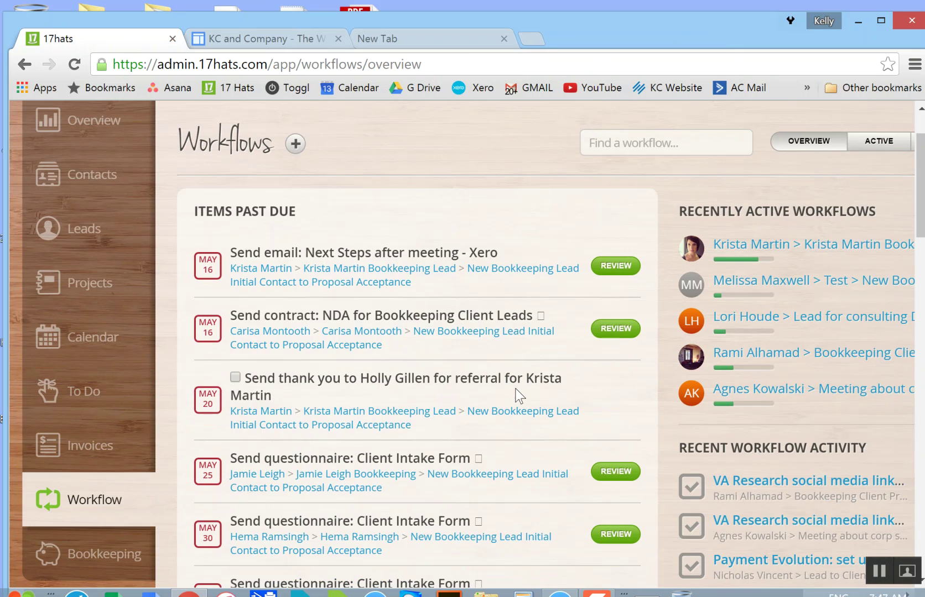
scroll(516, 394, "up", 8)
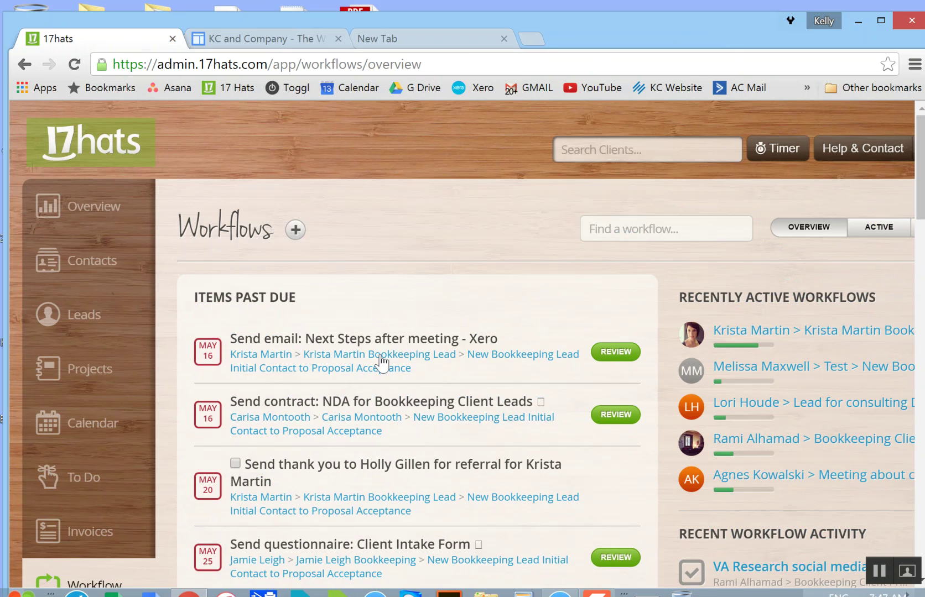
left_click(295, 230)
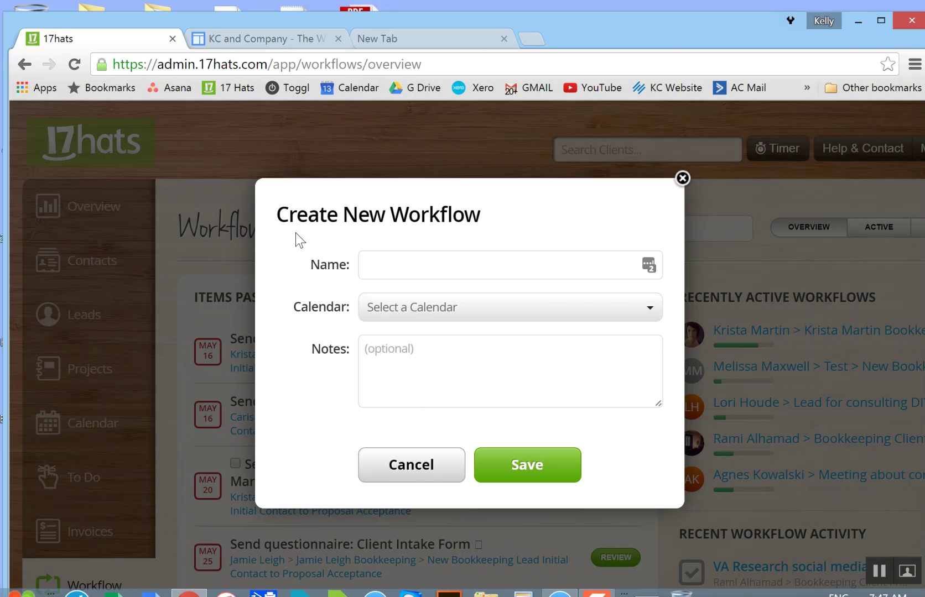
key("Escape")
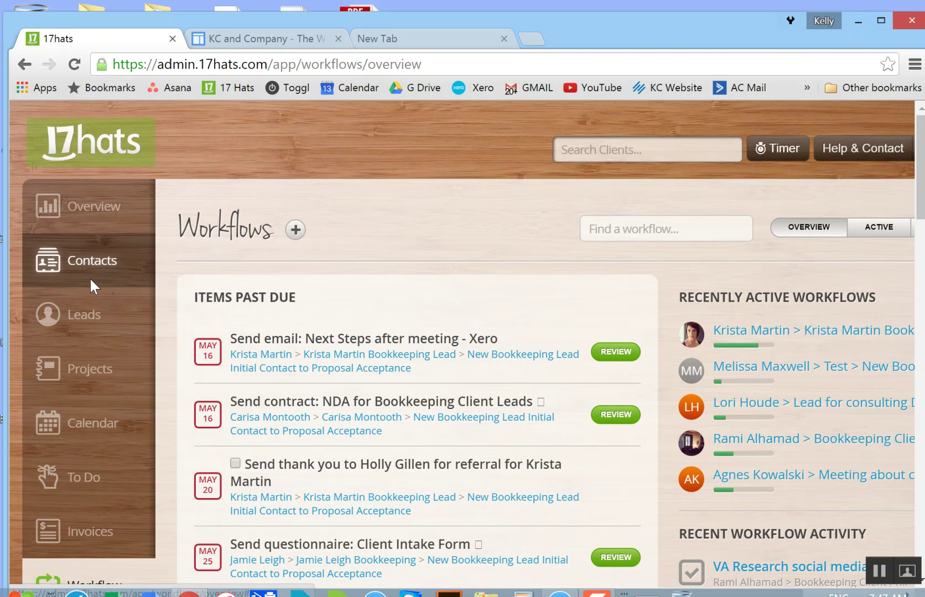
Add a new lead named test in Leads, with Hot Lead as the contact type, and save it
left_click(90, 278)
left_click(84, 320)
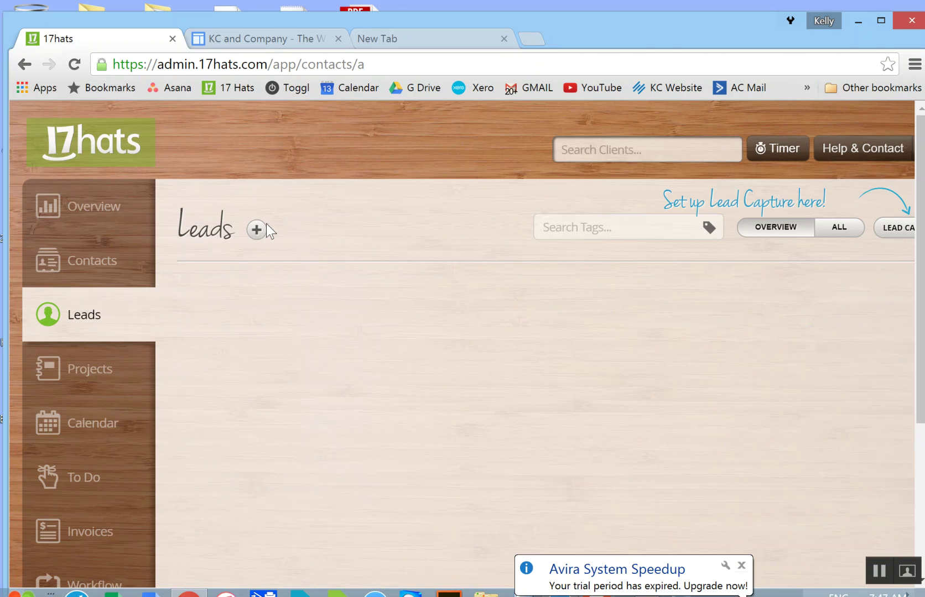
left_click(255, 231)
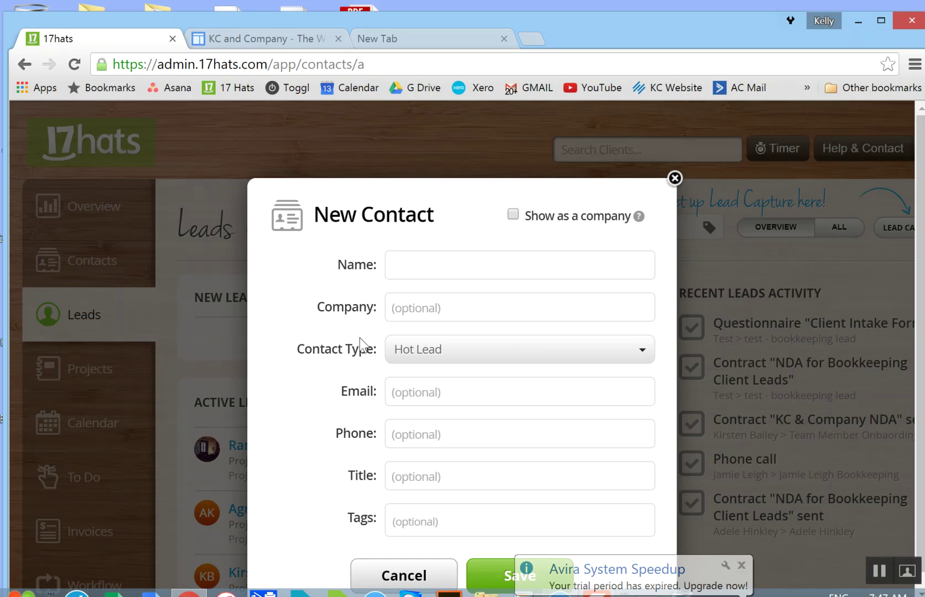
left_click(416, 261)
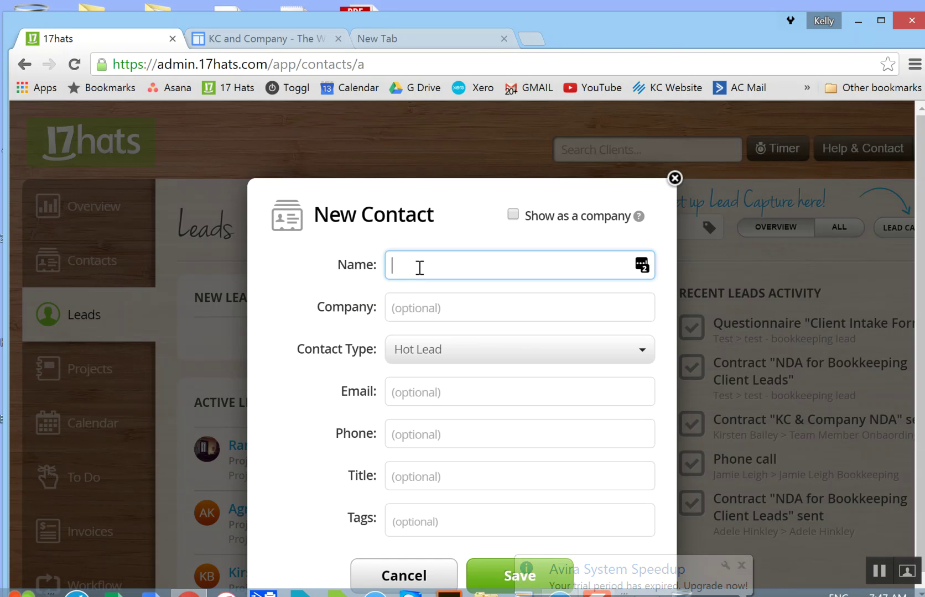
type("test")
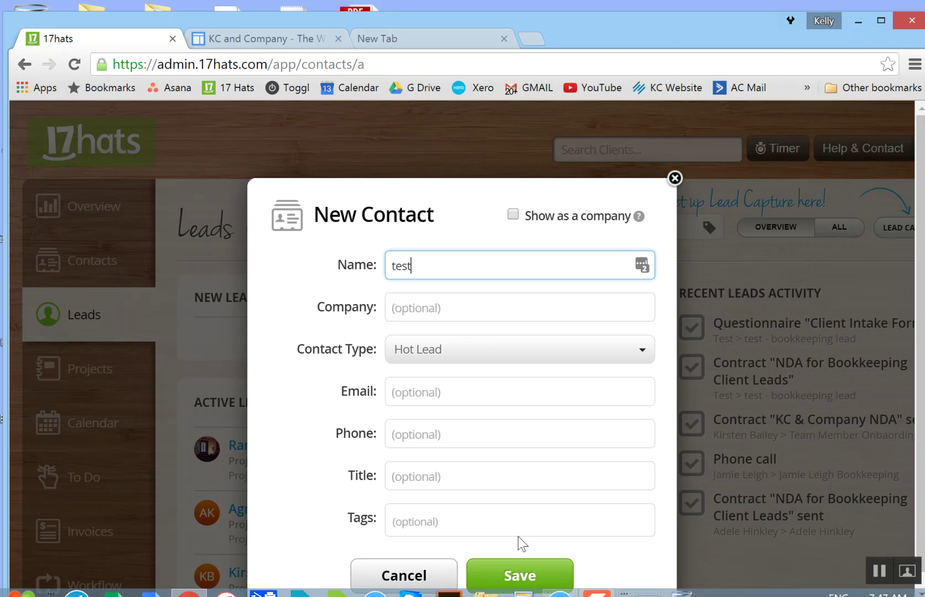
left_click(528, 578)
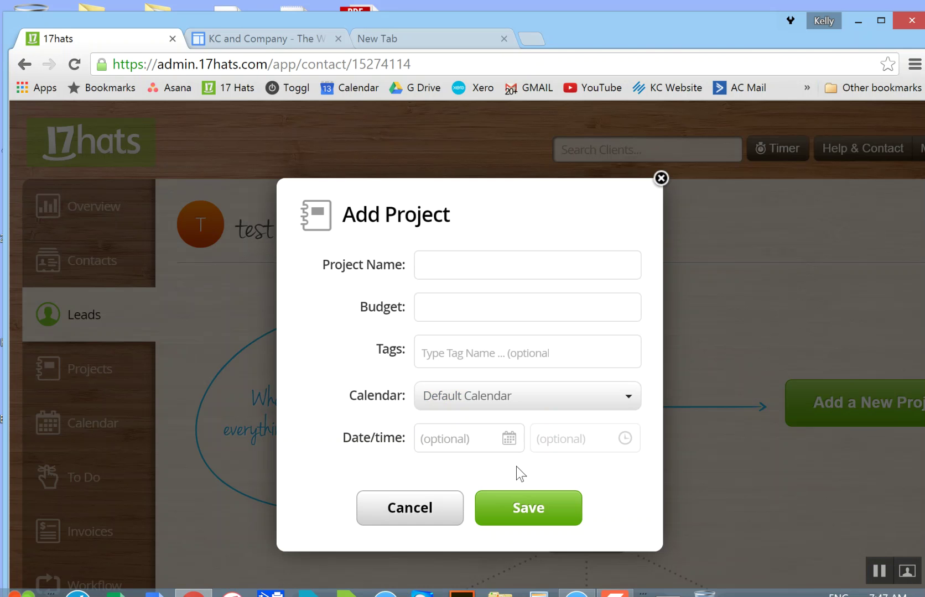
Add a project named test for the new lead, using the default calendar
left_click(512, 266)
type("test")
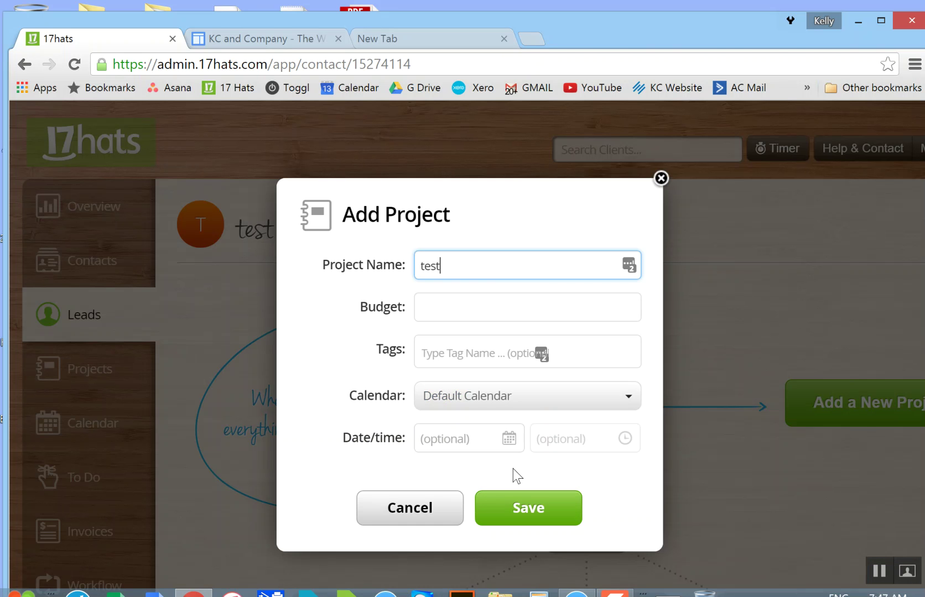
left_click(531, 515)
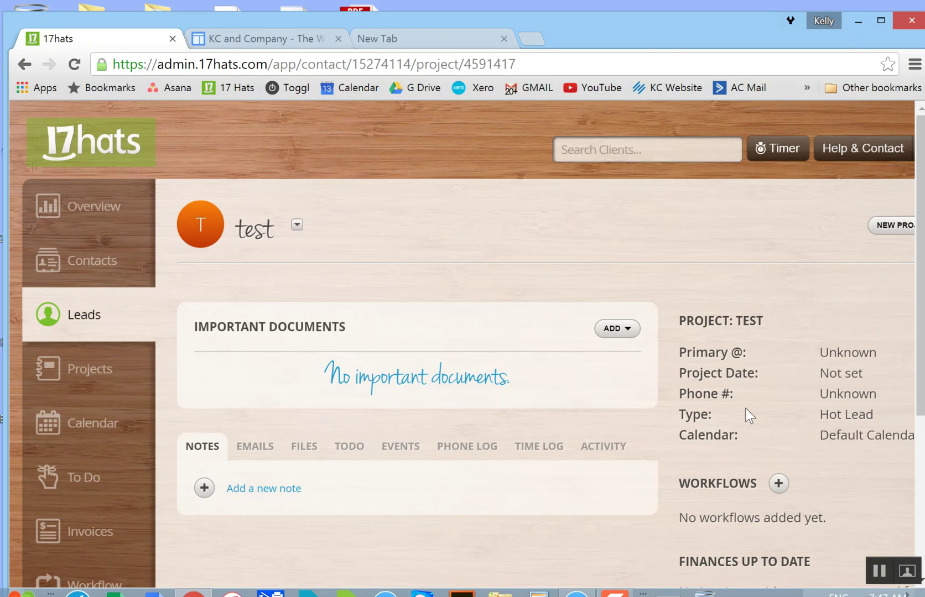
Activate the New Bookkeeping Lead Initial Contact to Proposal Acceptance workflow on the test project, with base date Sep 14th, 2016
scroll(764, 412, "down", 3)
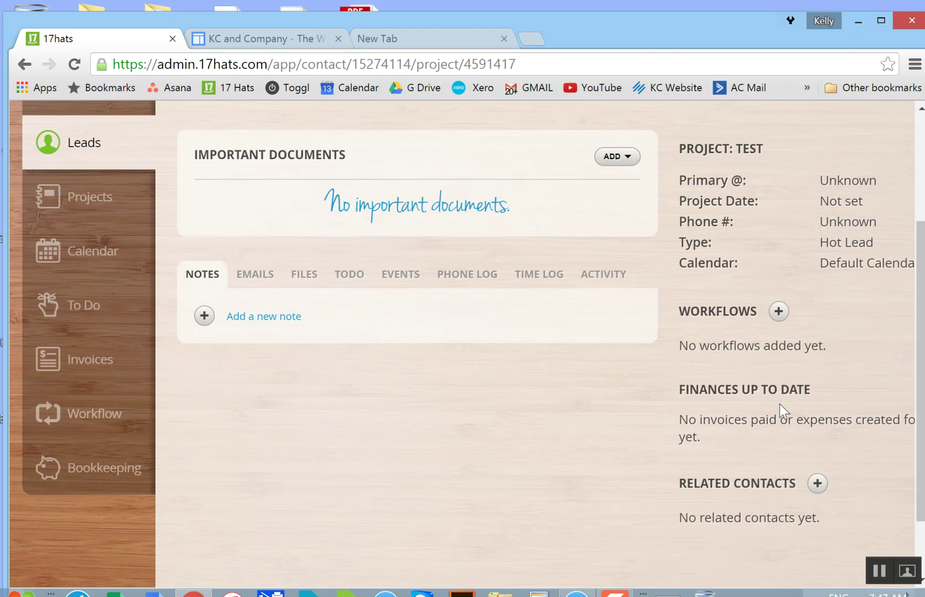
left_click(778, 312)
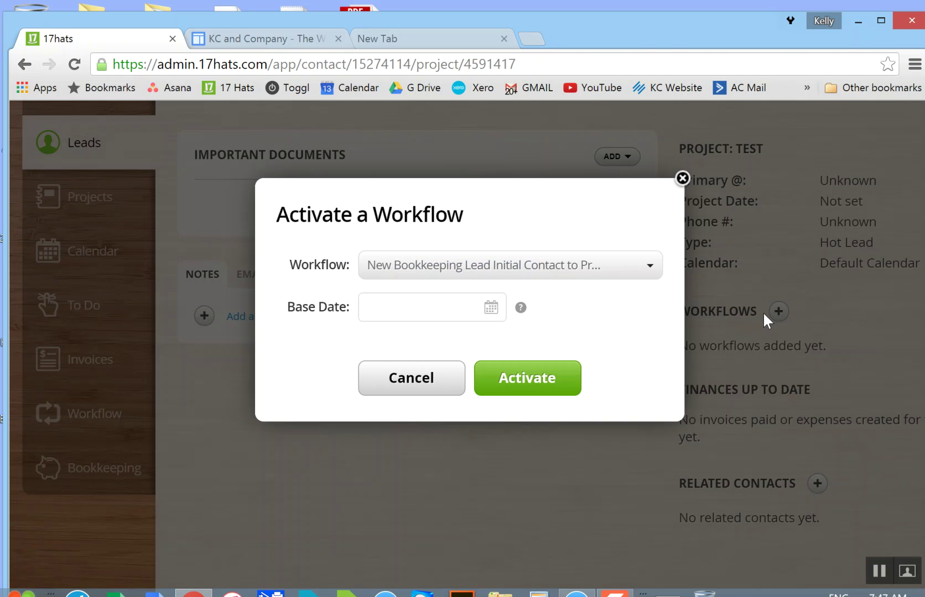
left_click(594, 281)
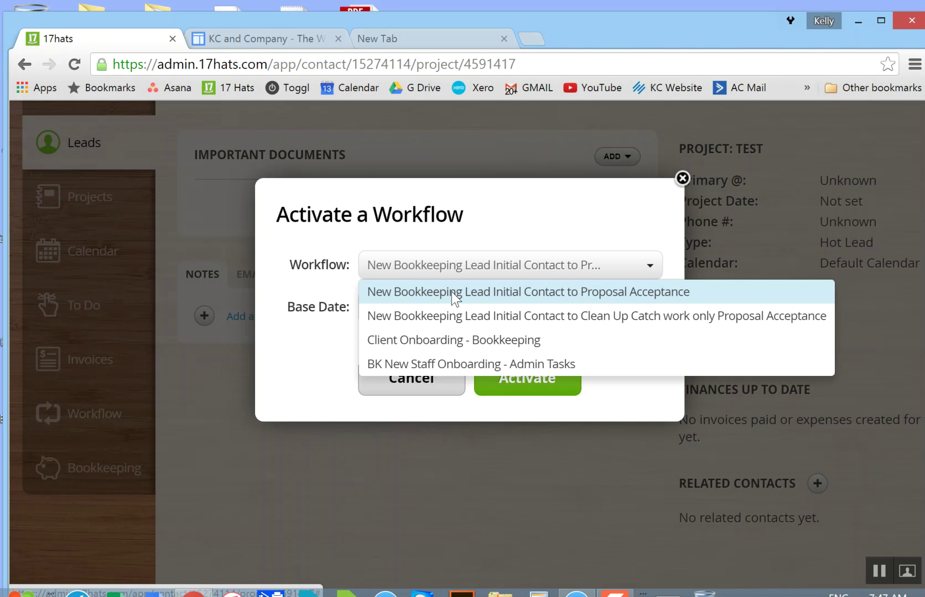
left_click(537, 293)
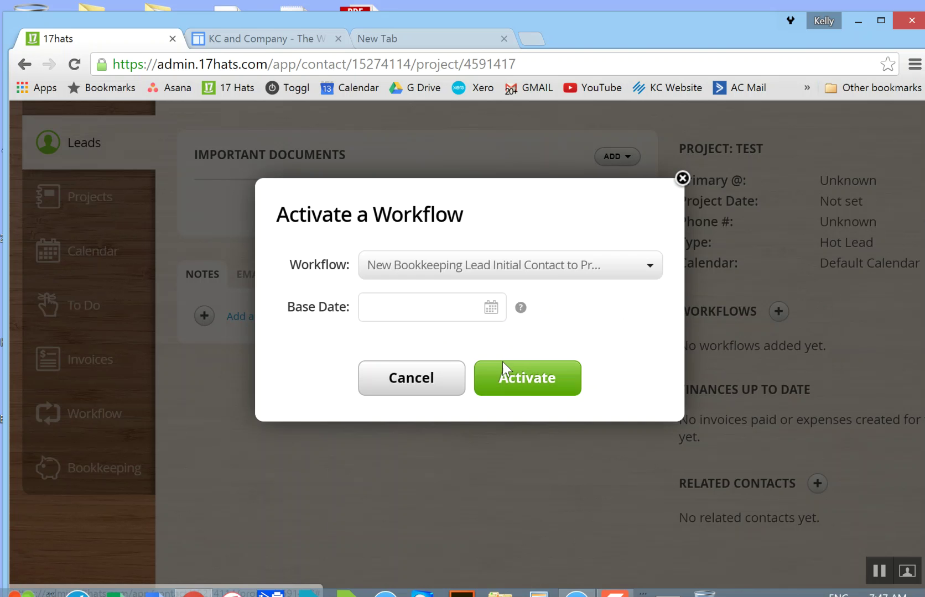
left_click(491, 306)
left_click(446, 425)
left_click(537, 371)
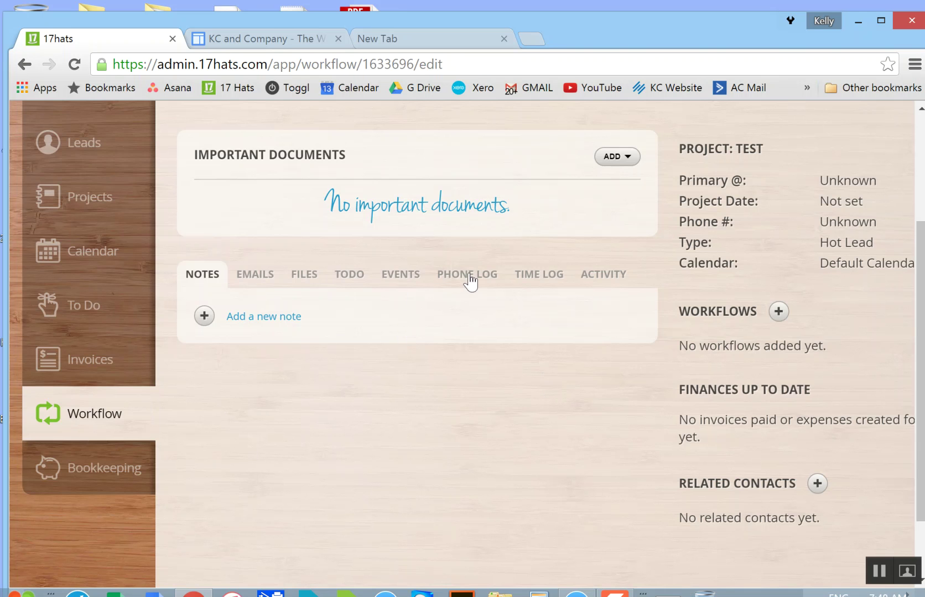
Look through the activated workflow's items, from the initial lead contact task to the NDA for Bookkeeping Client Leads contract
scroll(358, 302, "down", 3)
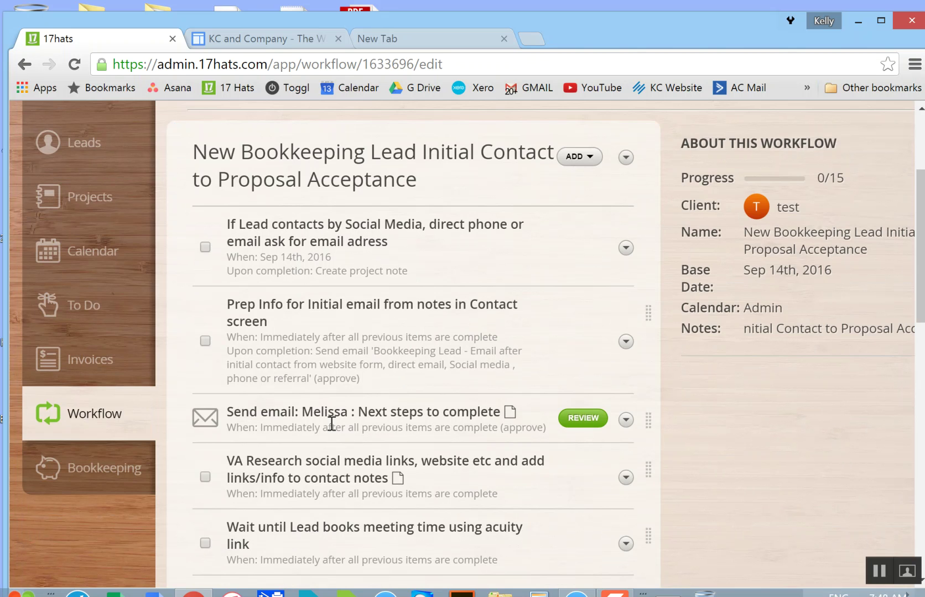
scroll(331, 423, "down", 3)
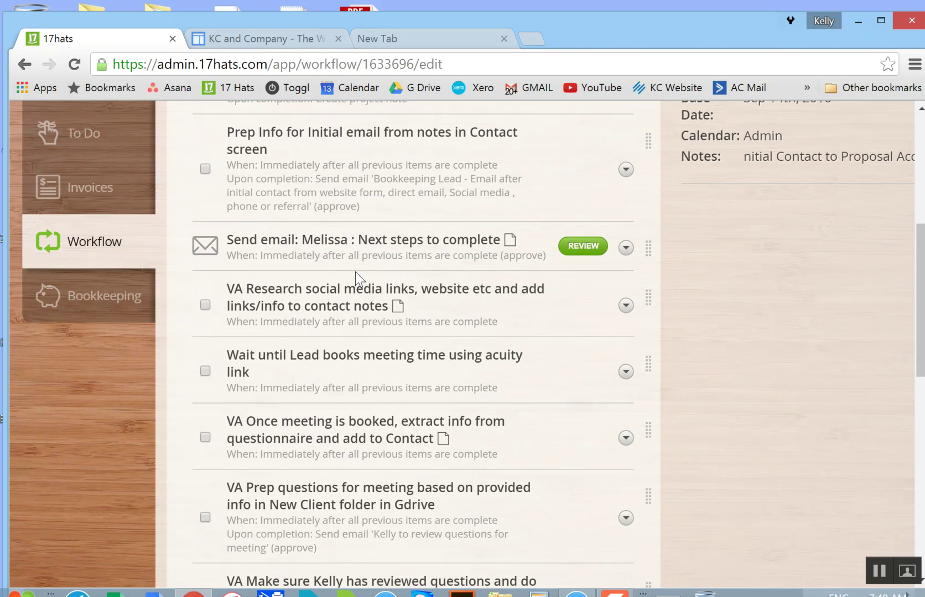
scroll(343, 296, "down", 3)
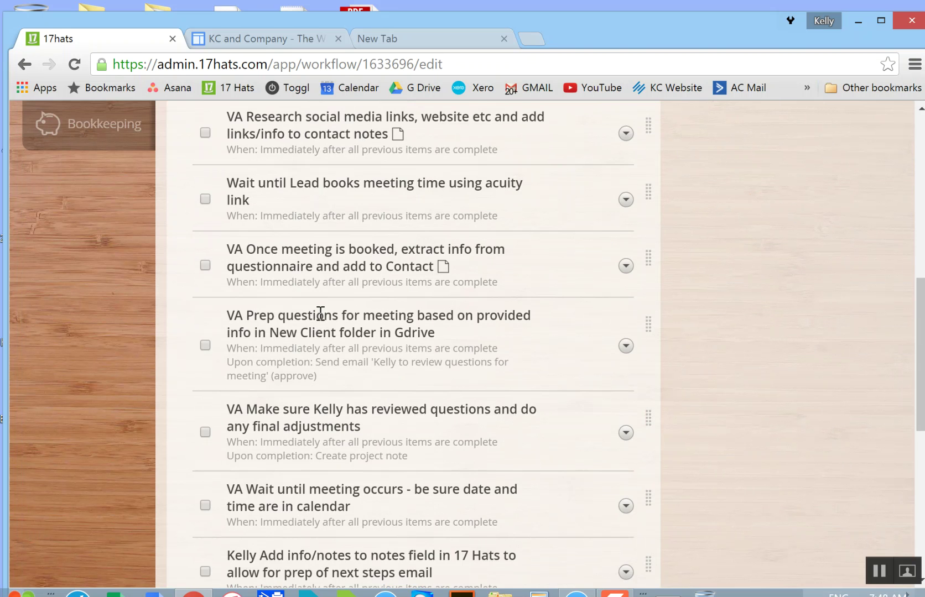
scroll(320, 314, "down", 5)
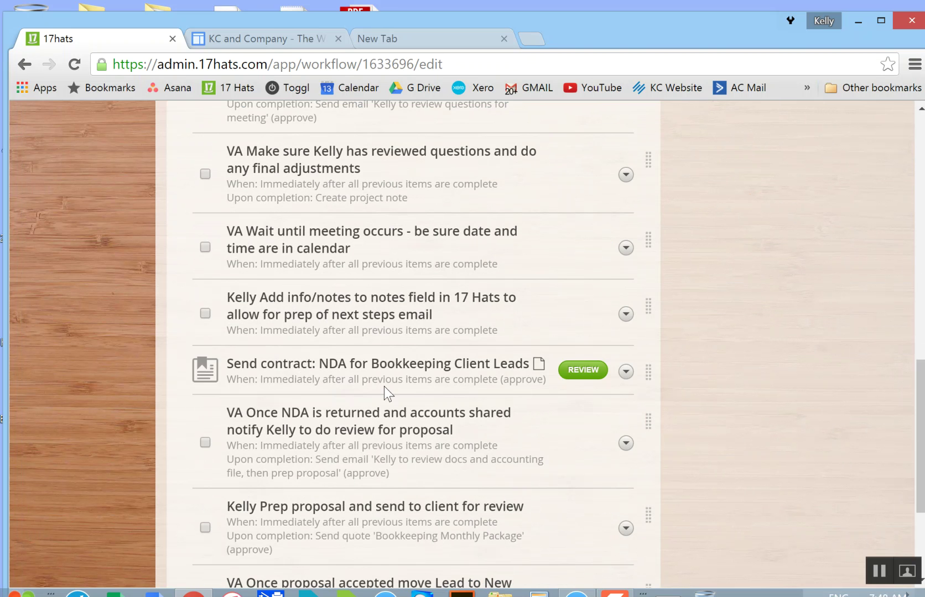
Review the NDA contract item, view the email about completing the next steps in the workflow, and discard the email unsent
left_click(583, 376)
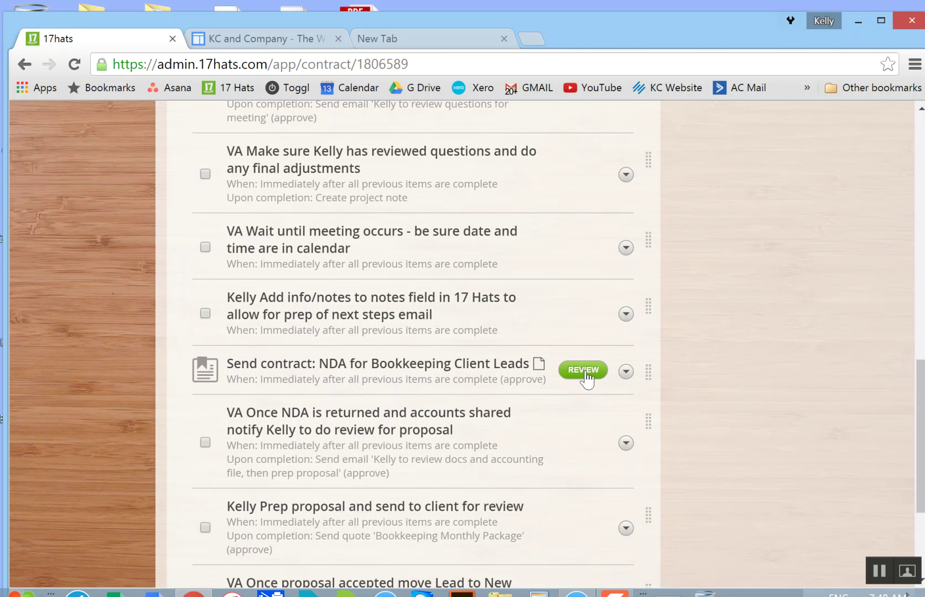
left_click(586, 378)
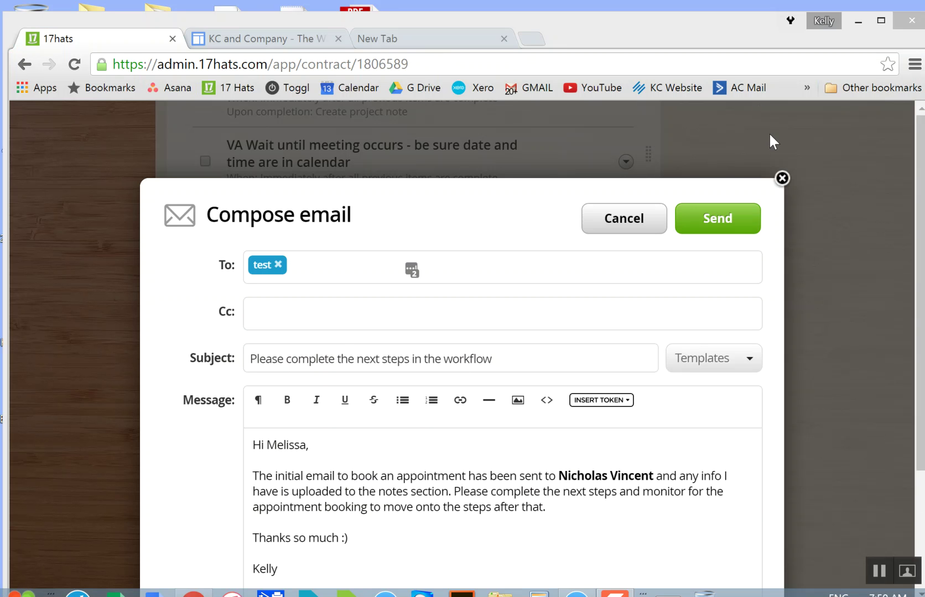
left_click(782, 179)
scroll(554, 304, "down", 3)
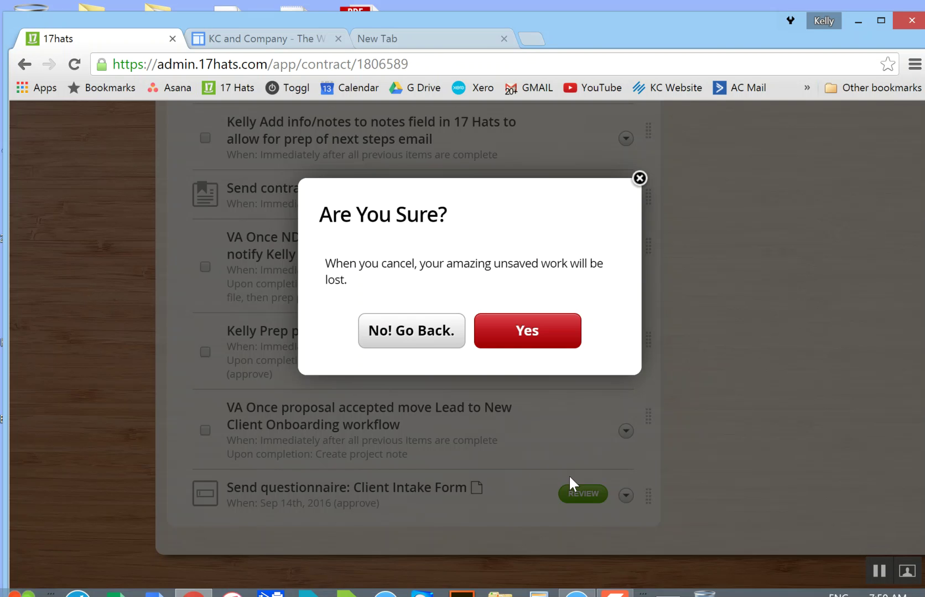
left_click(432, 340)
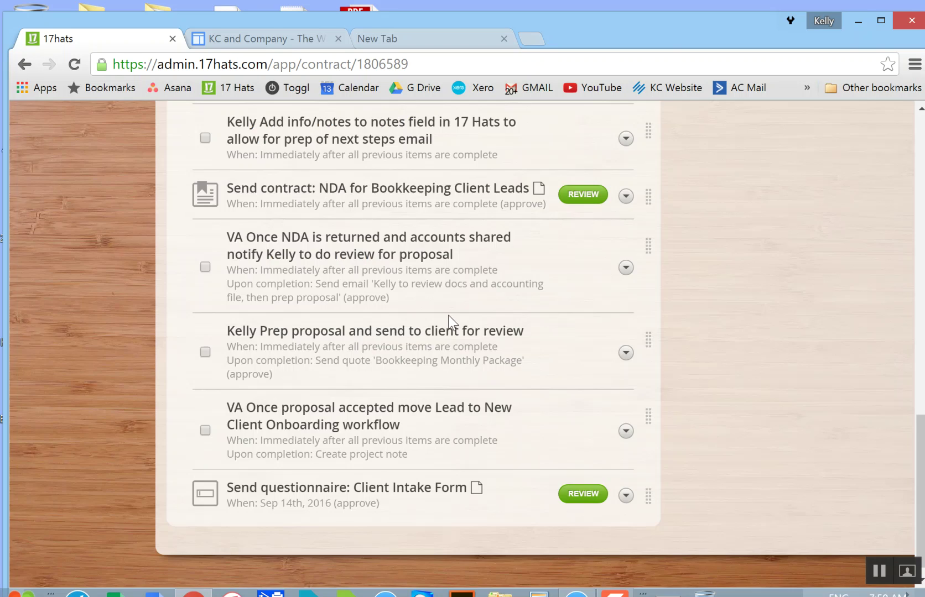
left_click(628, 226)
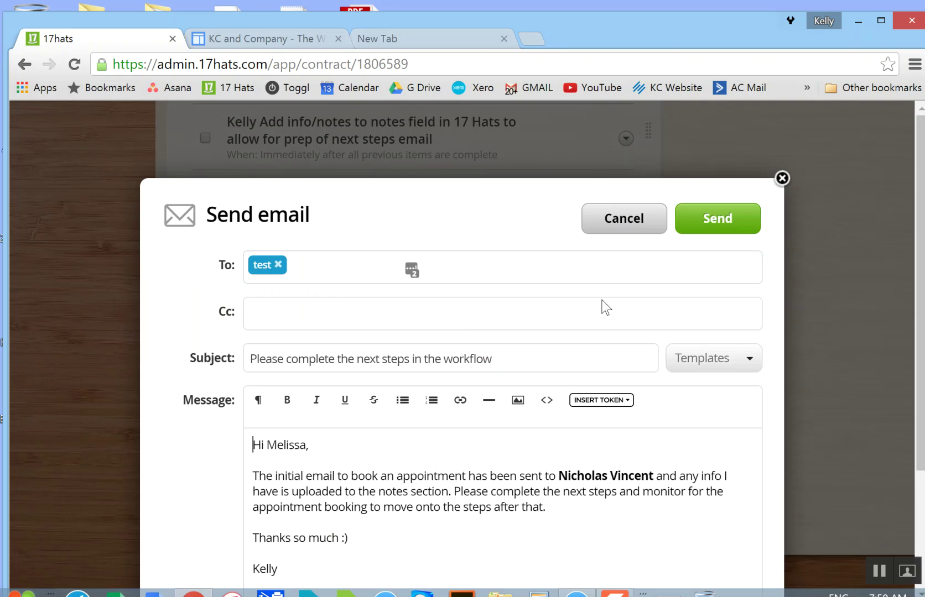
left_click(540, 340)
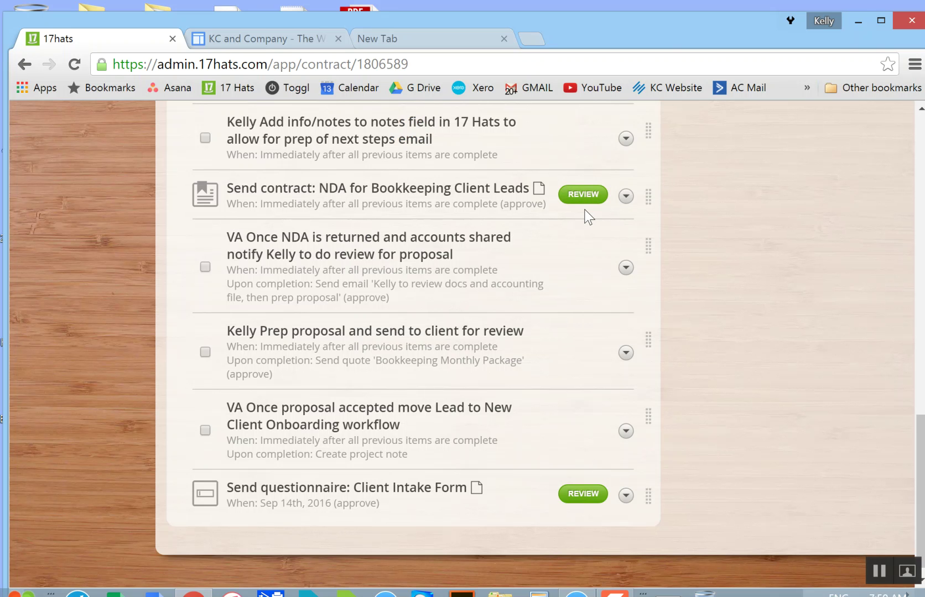
Examine the full sequence of workflow items again, including the meeting preparation, proposal and Client Intake Form questionnaire items
scroll(553, 219, "up", 10)
scroll(543, 361, "down", 5)
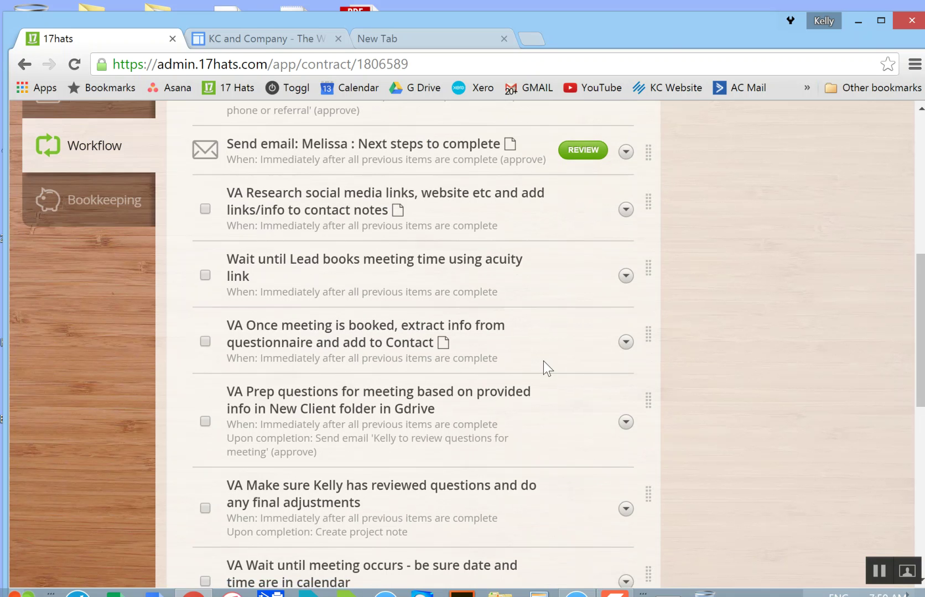
scroll(575, 445, "down", 6)
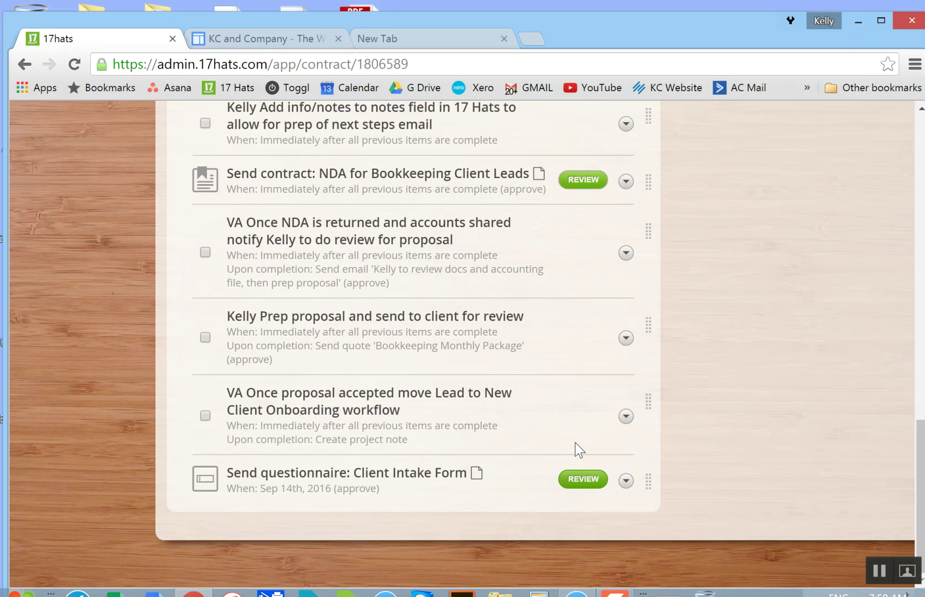
scroll(570, 437, "up", 10)
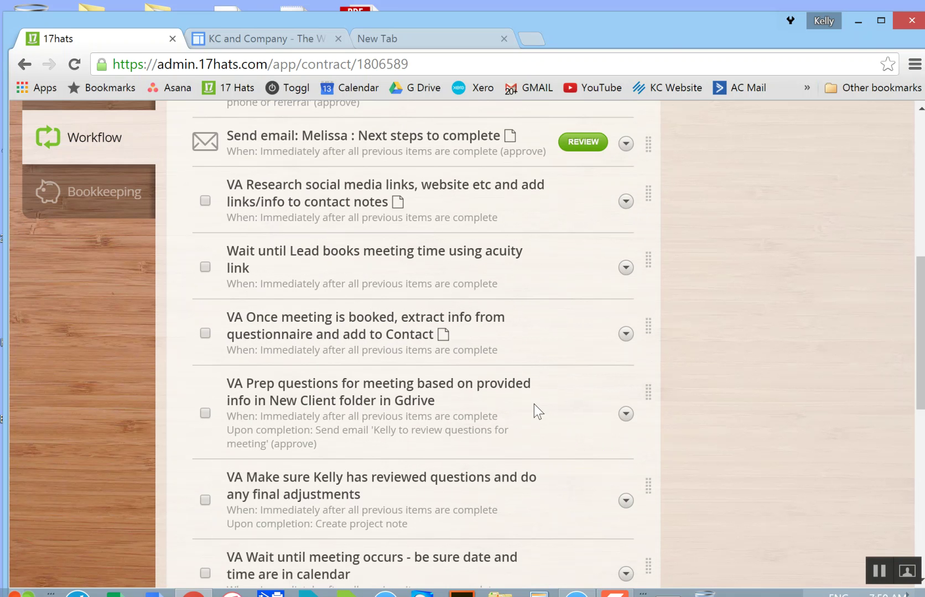
scroll(466, 366, "up", 6)
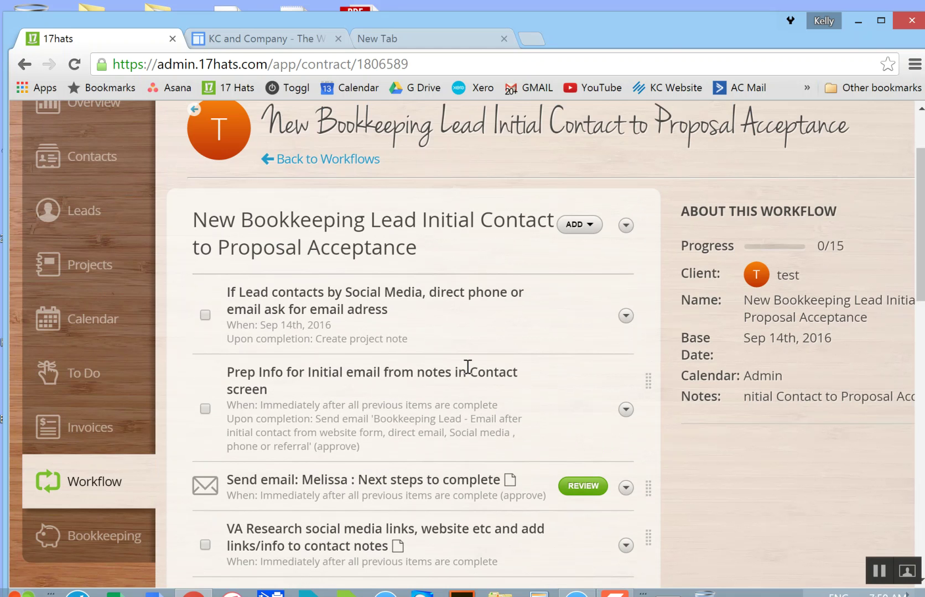
scroll(468, 367, "down", 3)
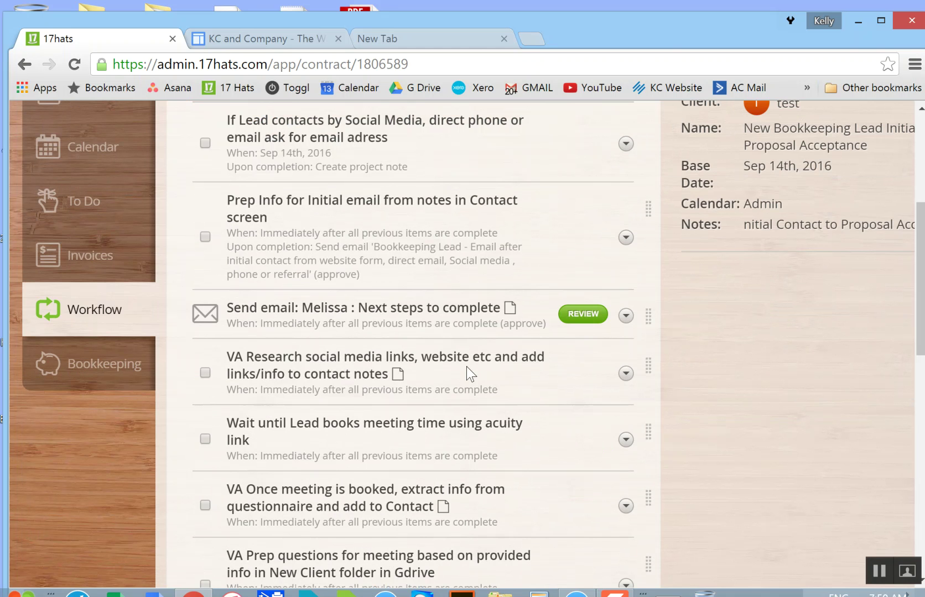
scroll(466, 367, "down", 3)
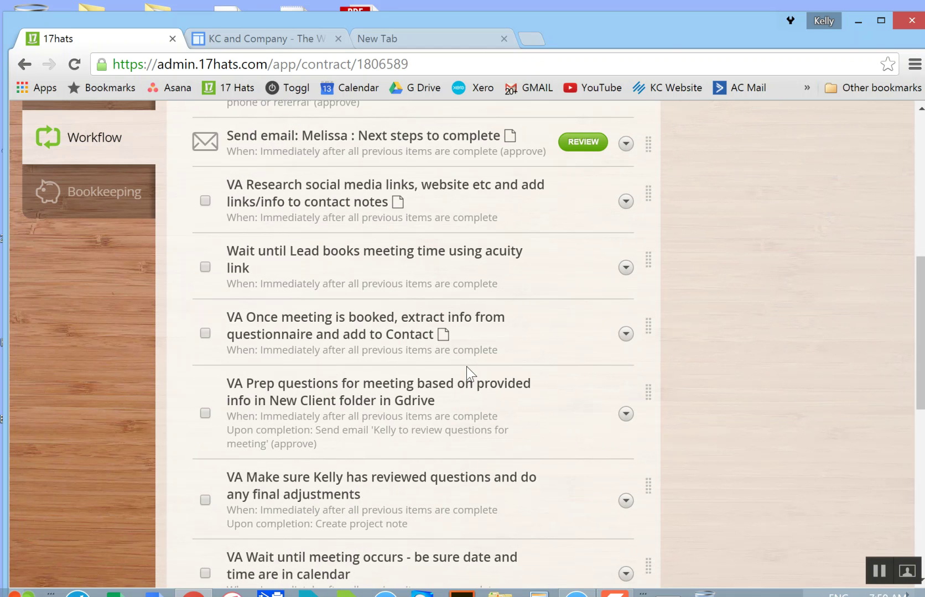
scroll(467, 367, "down", 5)
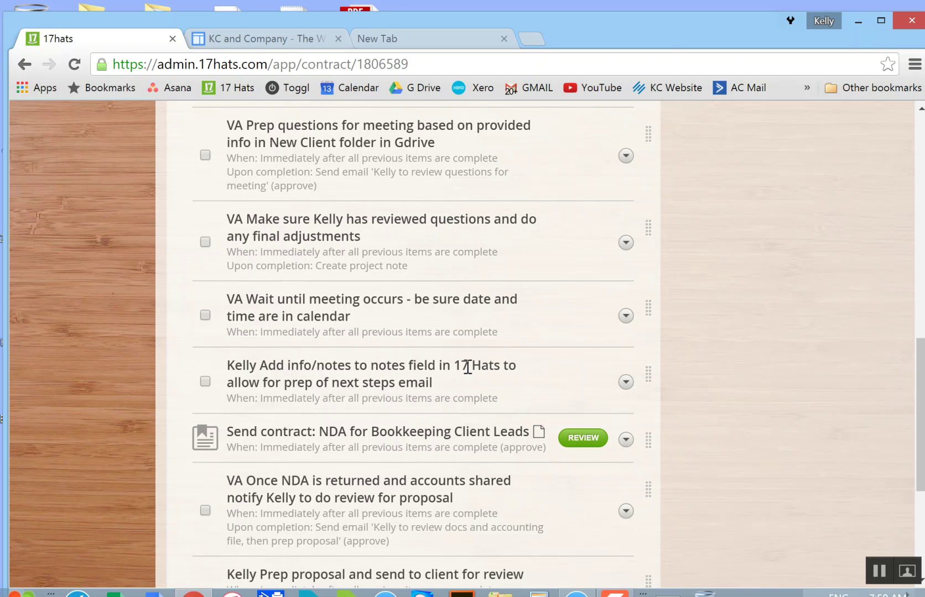
Look back through the workflow items from the meeting preparation tasks up to the first lead contact task
scroll(468, 367, "down", 2)
scroll(445, 333, "up", 2)
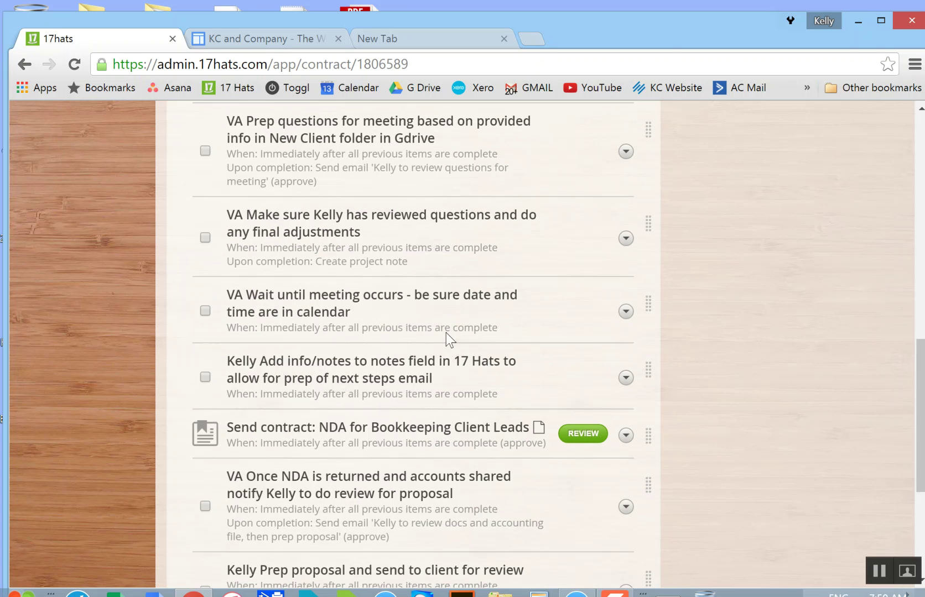
scroll(447, 333, "up", 7)
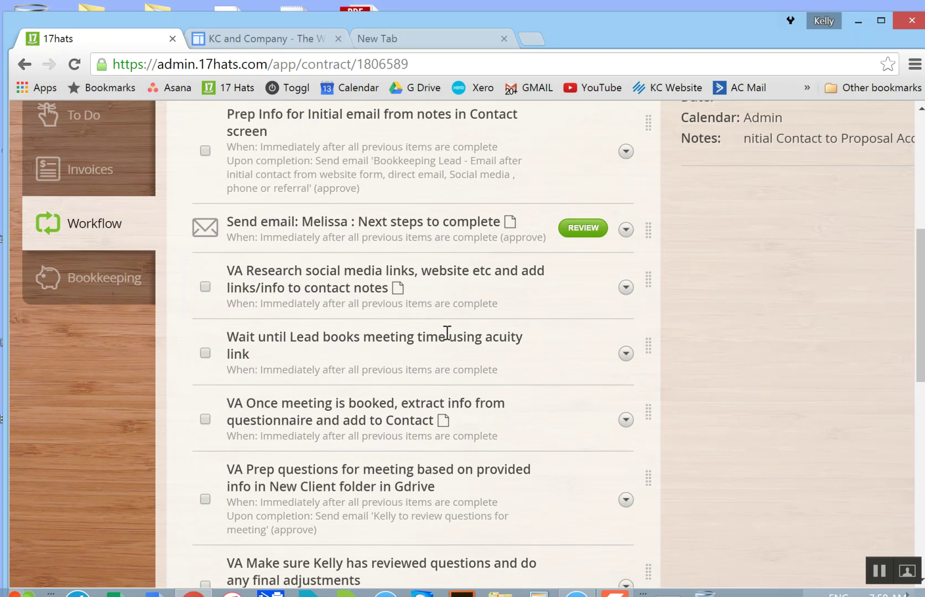
scroll(447, 332, "up", 4)
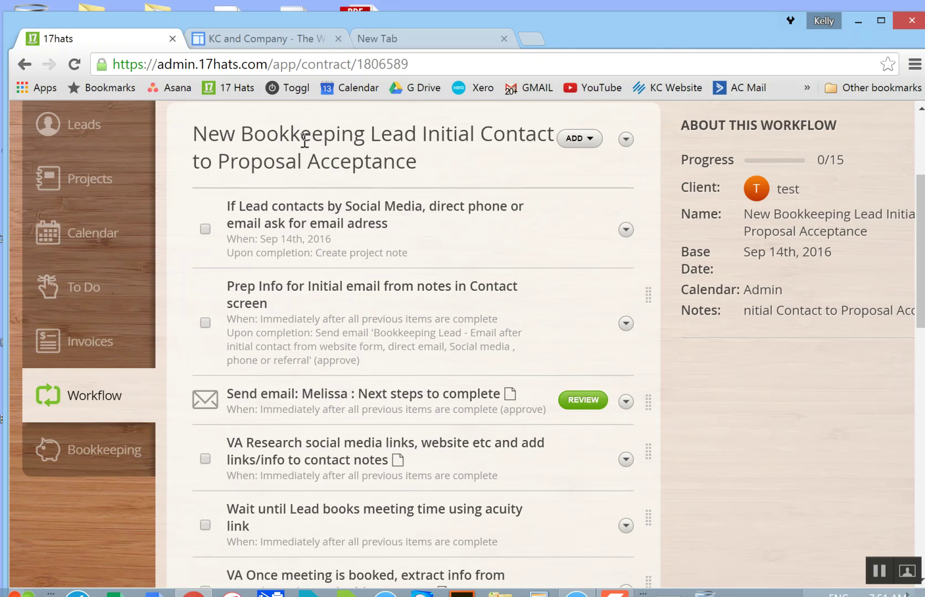
Switch to the KC and Company intranet site and look over the Start Here page and its site sections
left_click(262, 36)
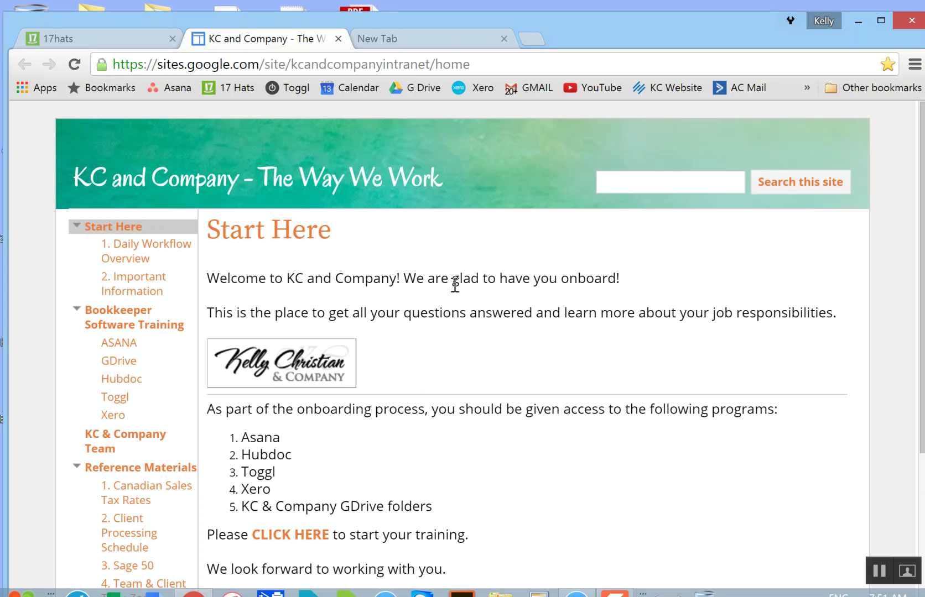
scroll(450, 283, "down", 3)
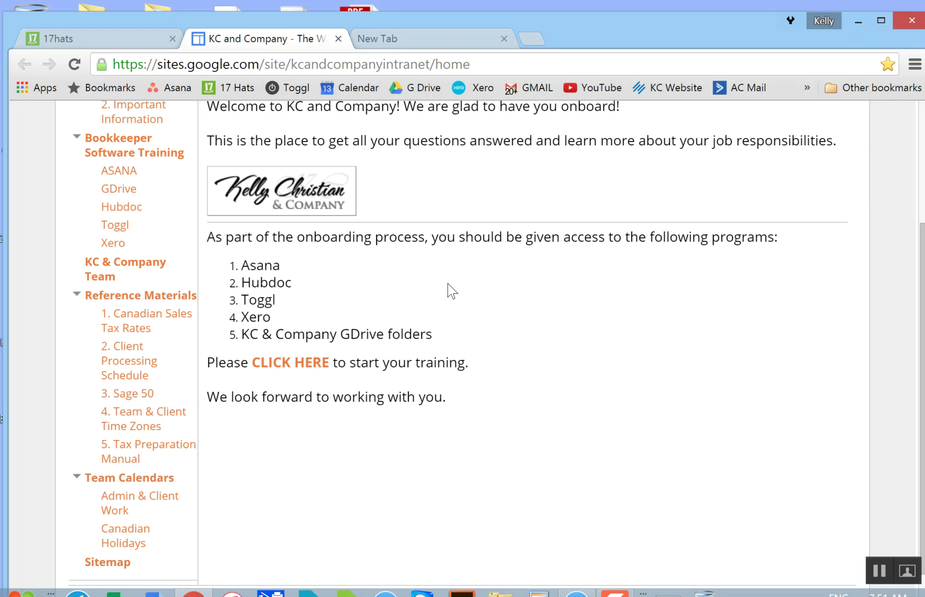
scroll(448, 284, "up", 2)
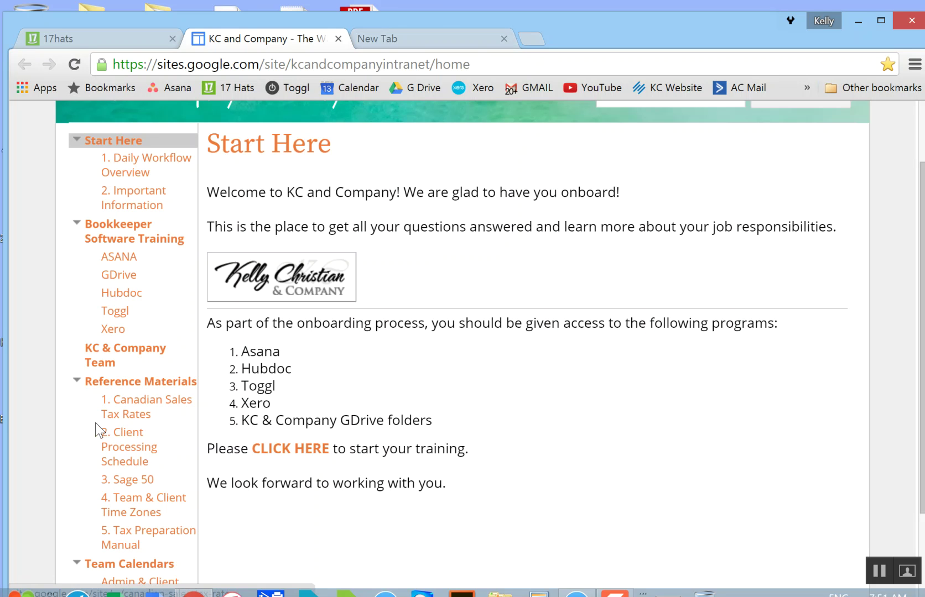
View the ASANA and Hubdoc pages of the Bookkeeper Software Training section
left_click(122, 260)
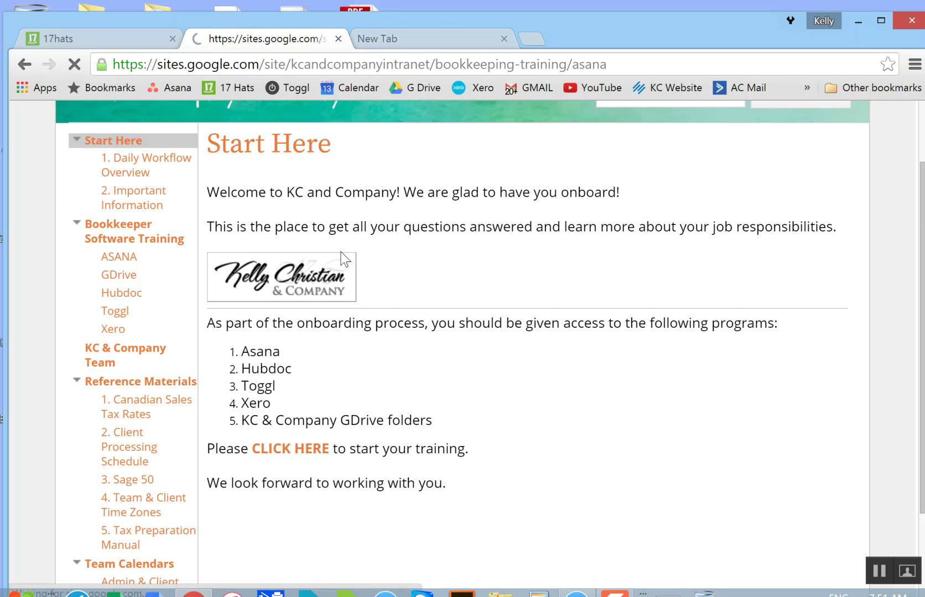
scroll(286, 332, "down", 2)
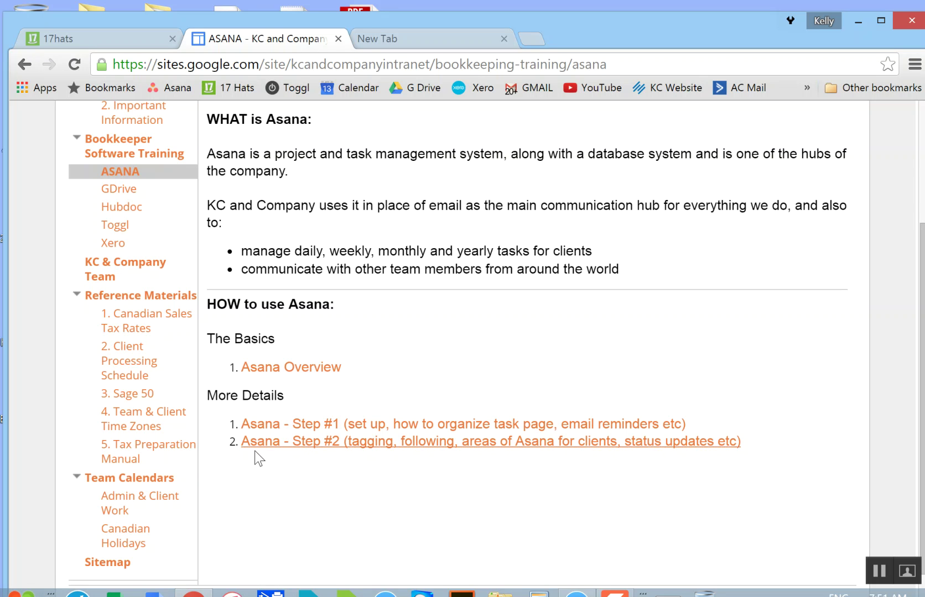
left_click(119, 215)
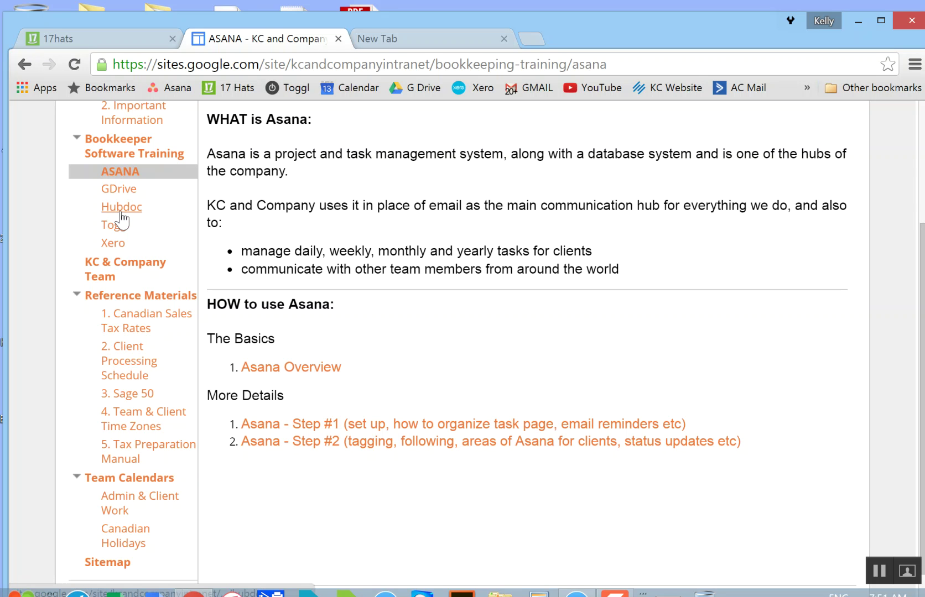
scroll(315, 416, "down", 3)
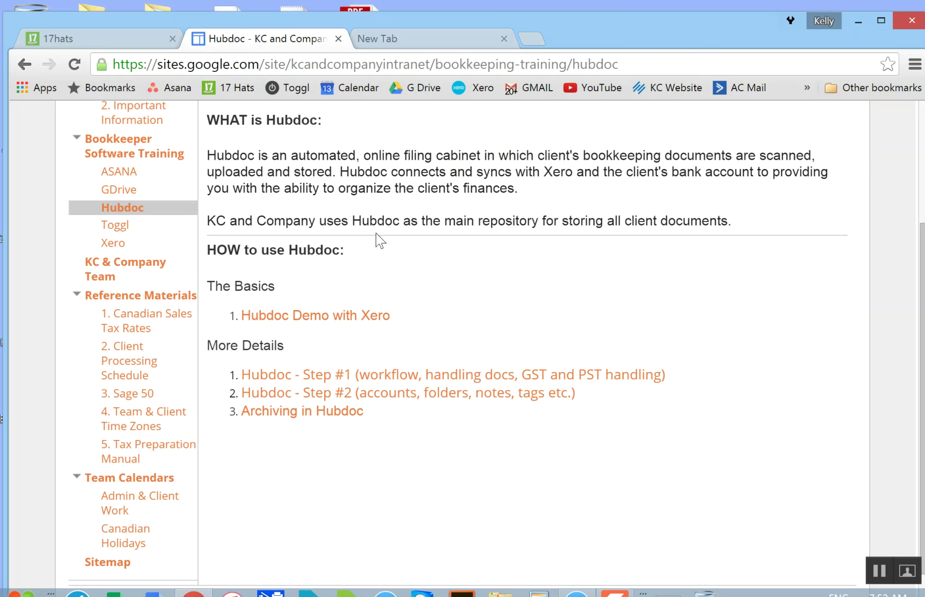
scroll(498, 307, "up", 3)
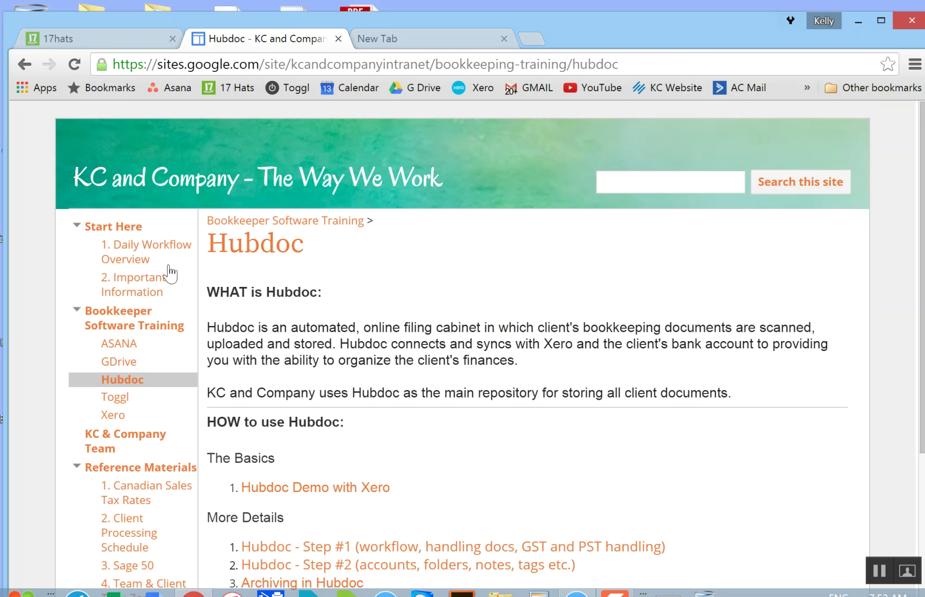
Return to the Start Here page and examine its onboarding program list, Reference Materials and Team Calendars sections
left_click(107, 230)
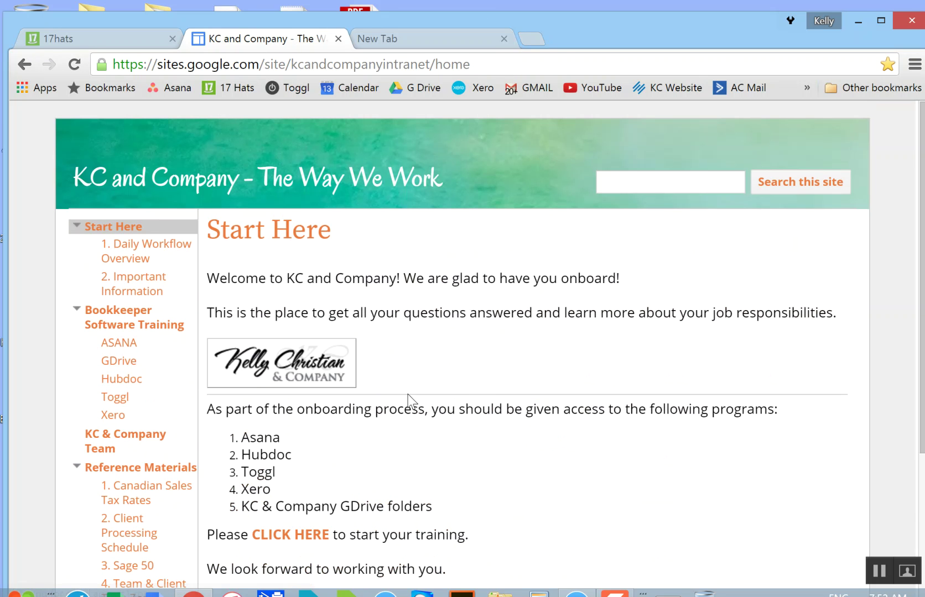
scroll(407, 394, "down", 2)
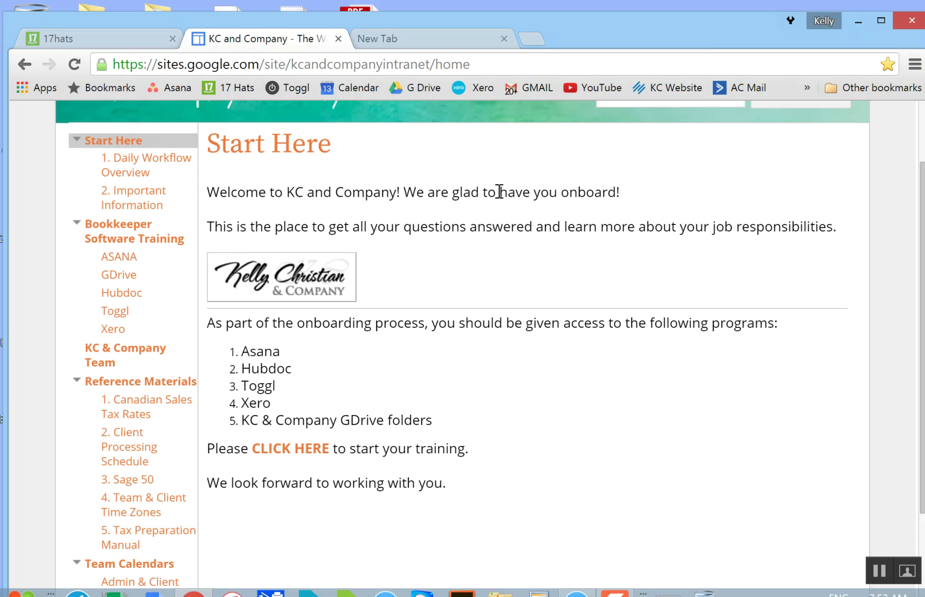
scroll(145, 412, "down", 1)
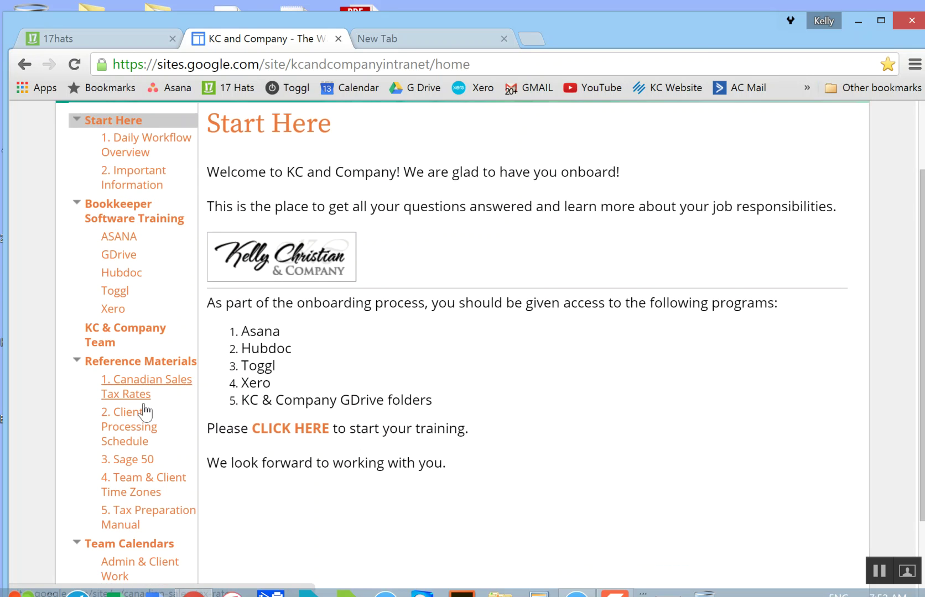
scroll(145, 413, "down", 2)
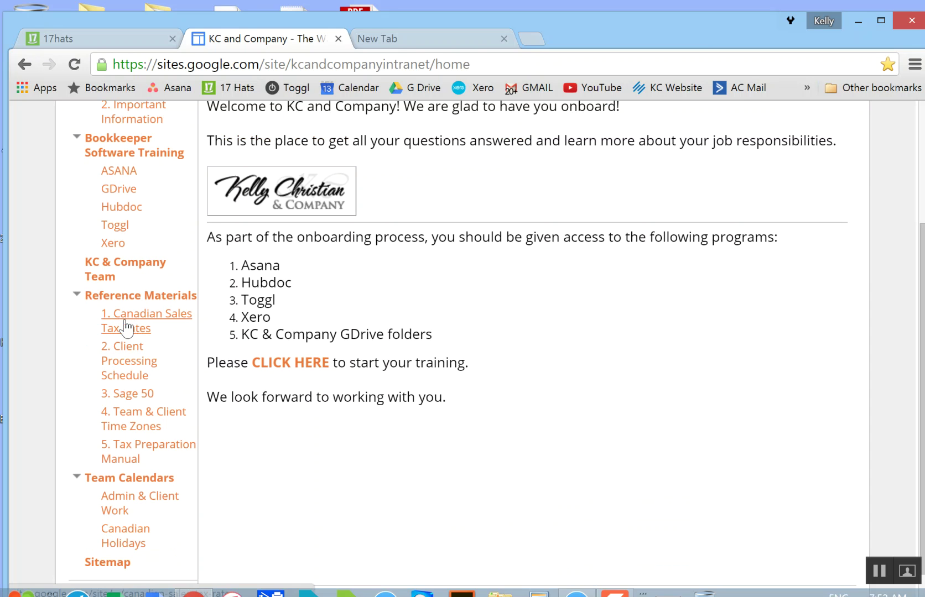
scroll(520, 311, "up", 3)
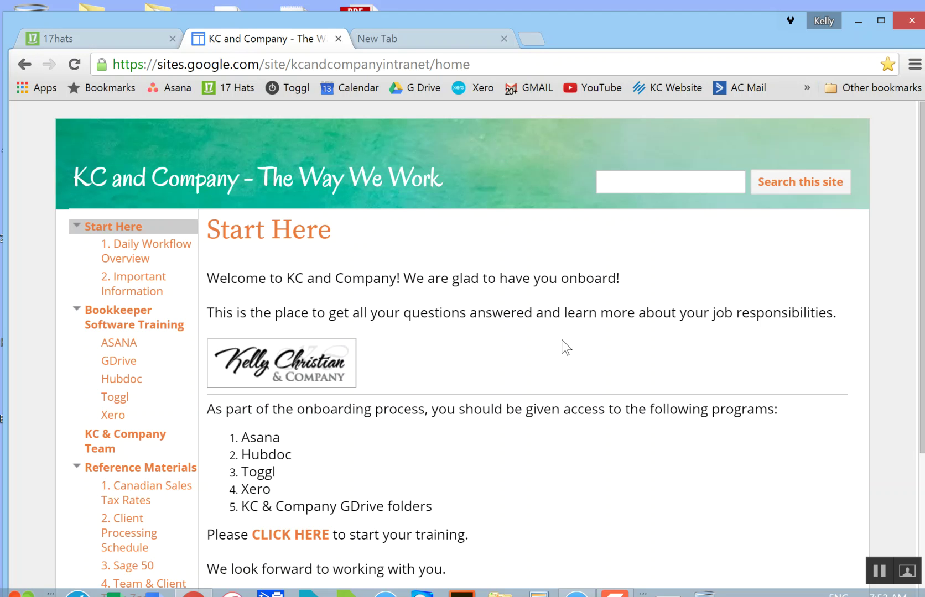
scroll(556, 331, "down", 4)
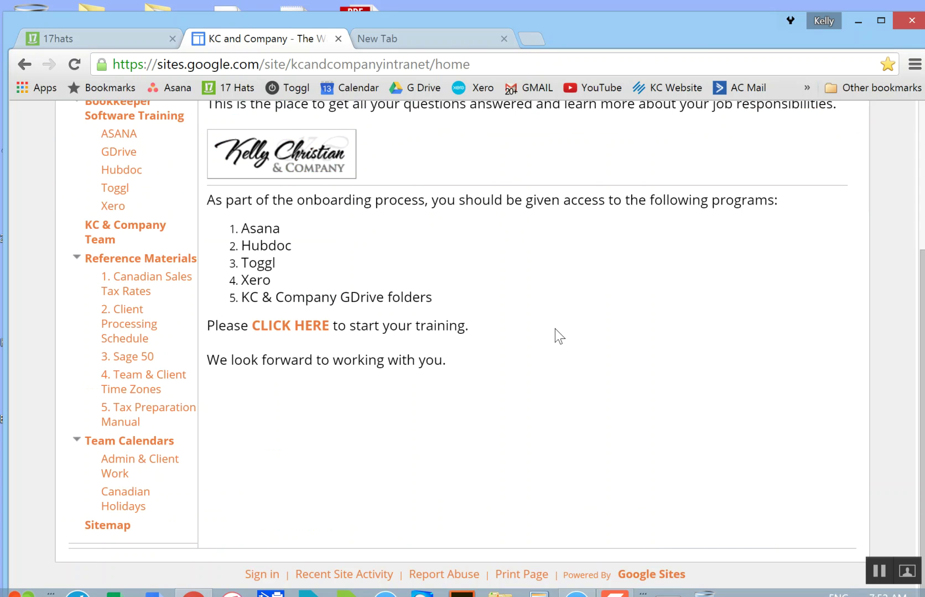
scroll(556, 332, "up", 4)
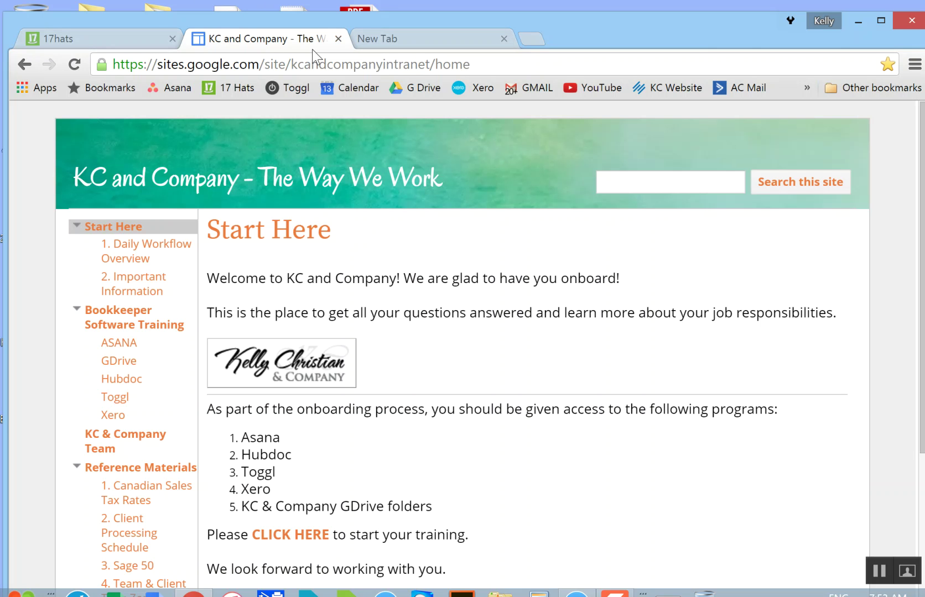
Close the intranet site and review the New Bookkeeping Lead workflow in 17hats, from the initial contact task to the Client Intake Form questionnaire
left_click(338, 39)
left_click(129, 37)
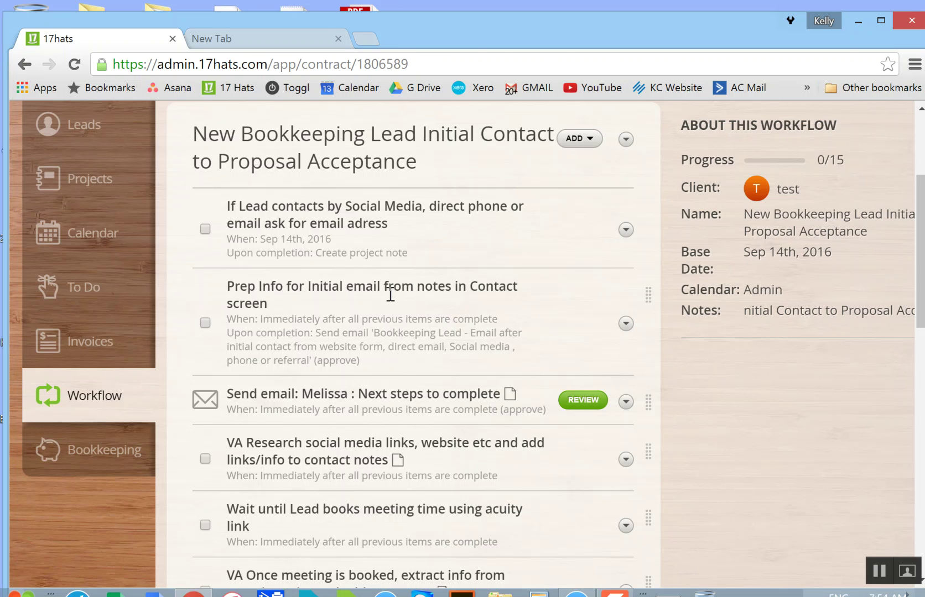
scroll(392, 295, "down", 8)
scroll(359, 385, "down", 7)
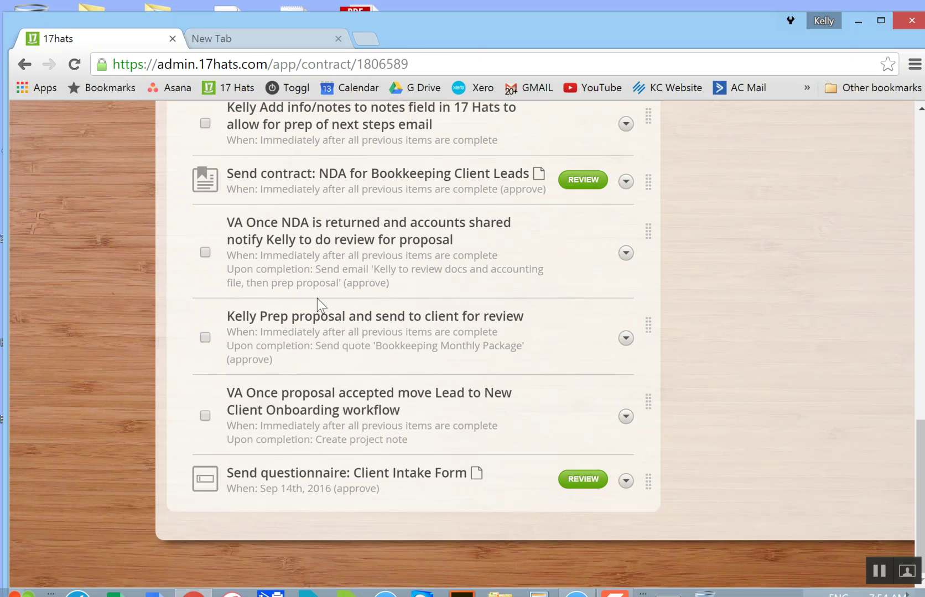
scroll(318, 277, "up", 11)
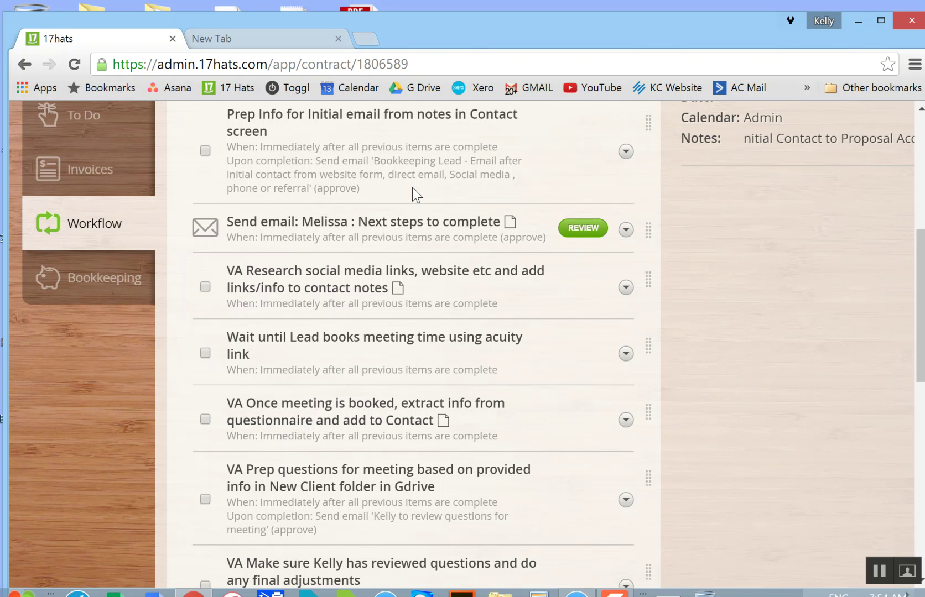
scroll(425, 304, "up", 7)
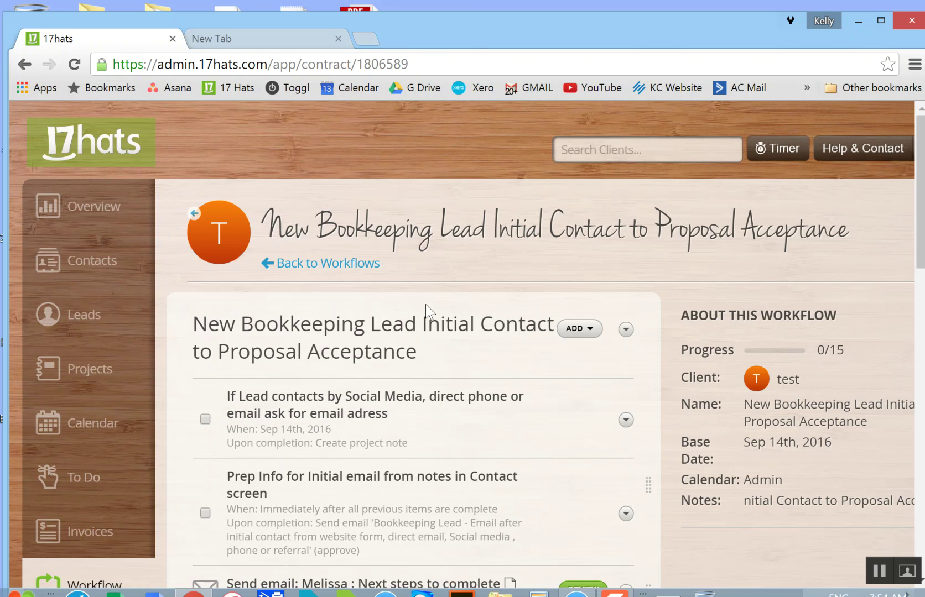
scroll(426, 307, "down", 7)
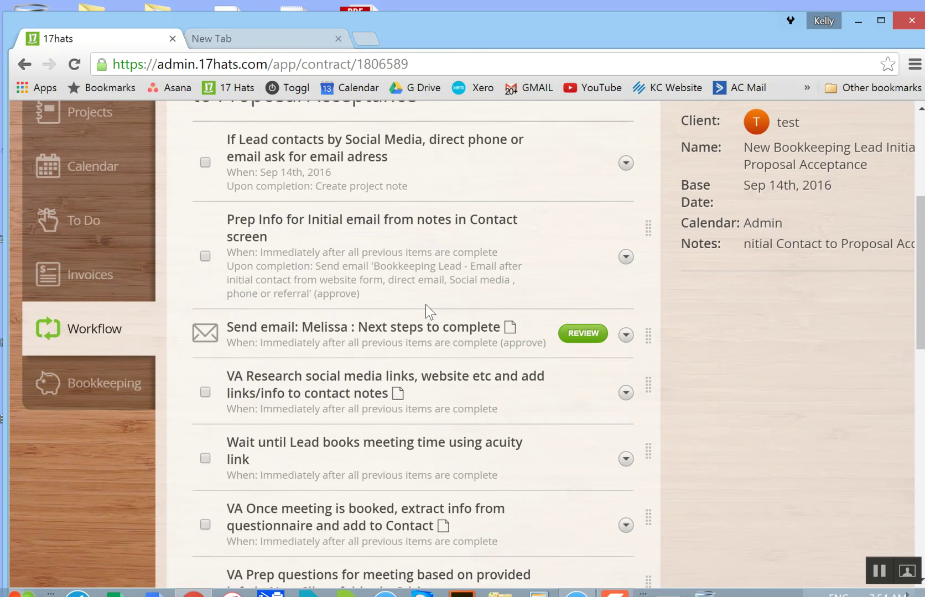
scroll(426, 307, "up", 7)
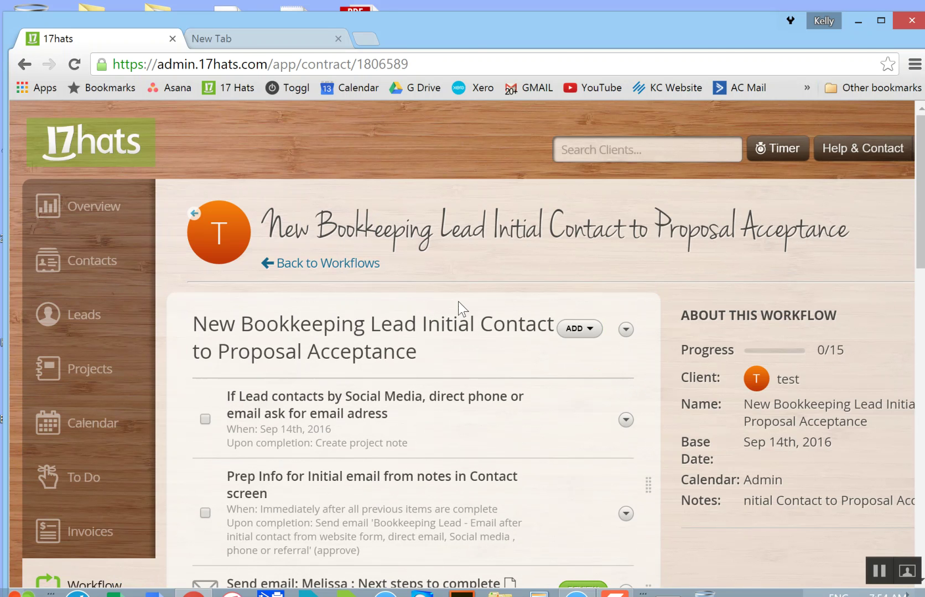